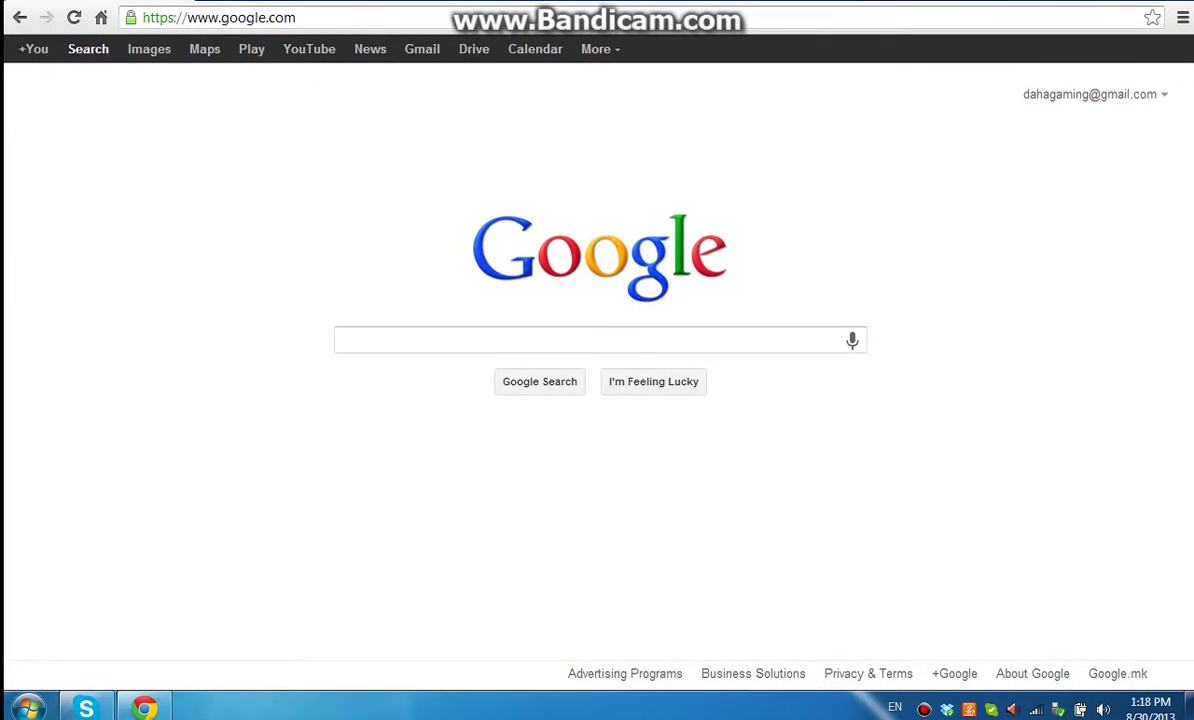
Search Google for "free download little fighter 2.5"
click(387, 340)
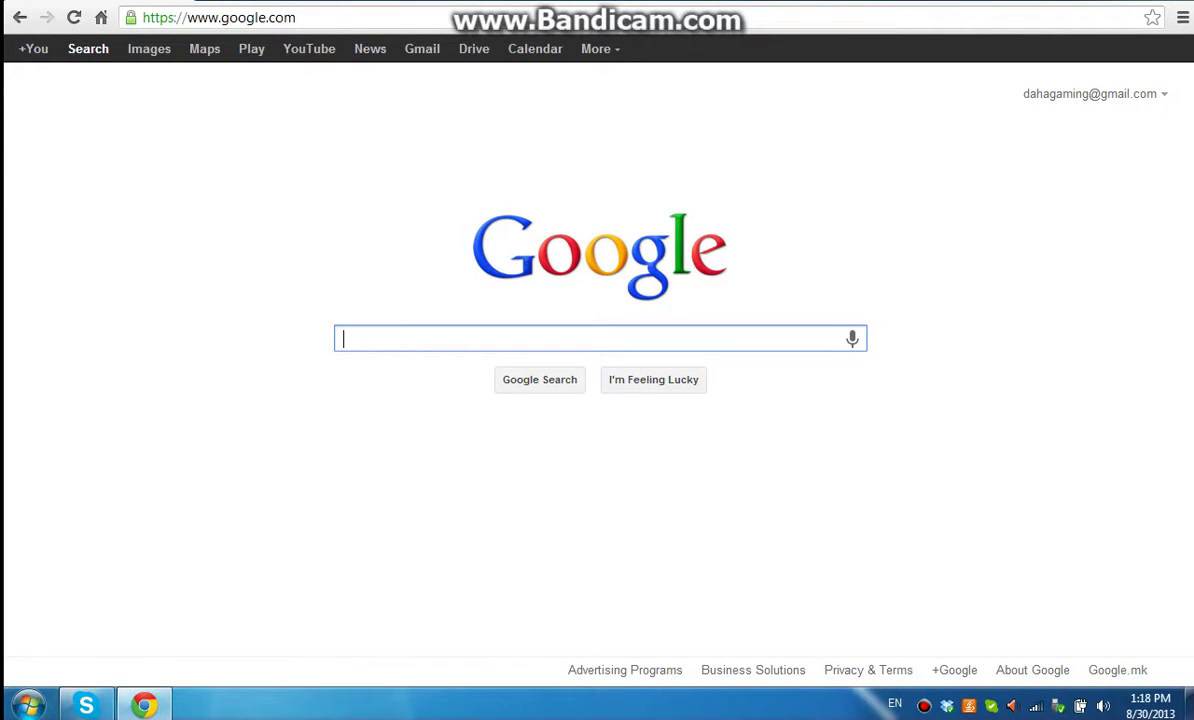
text(f)
key(BackSpace)
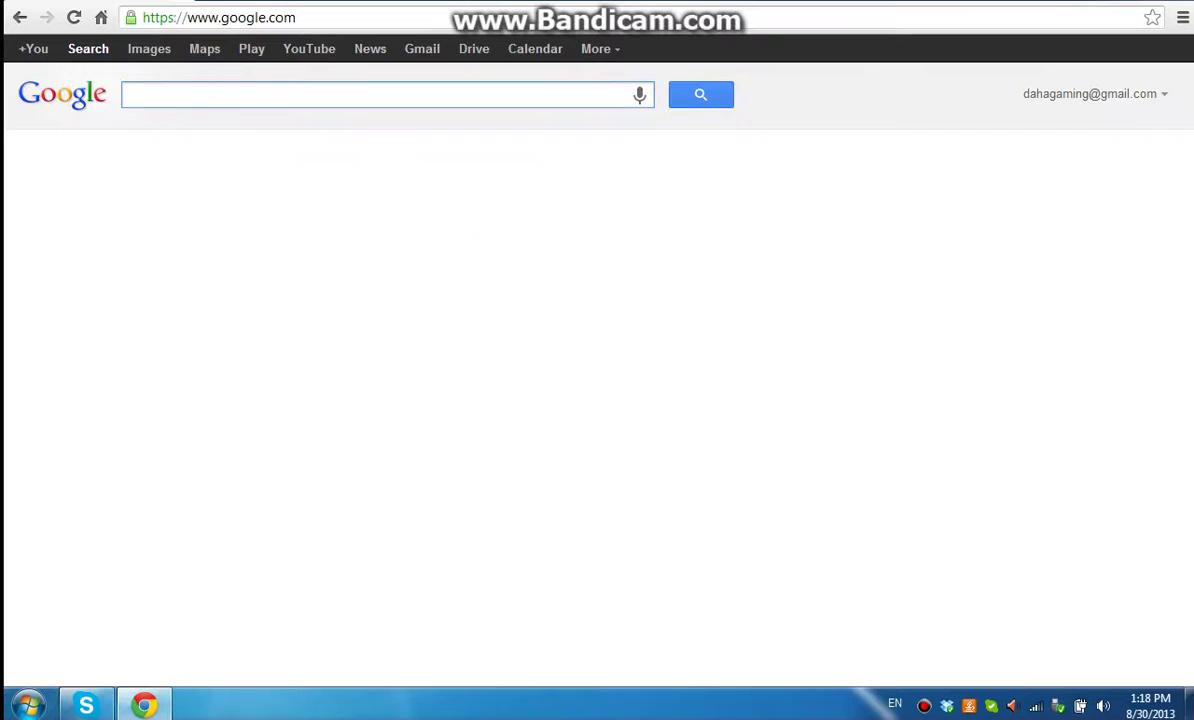
text(free)
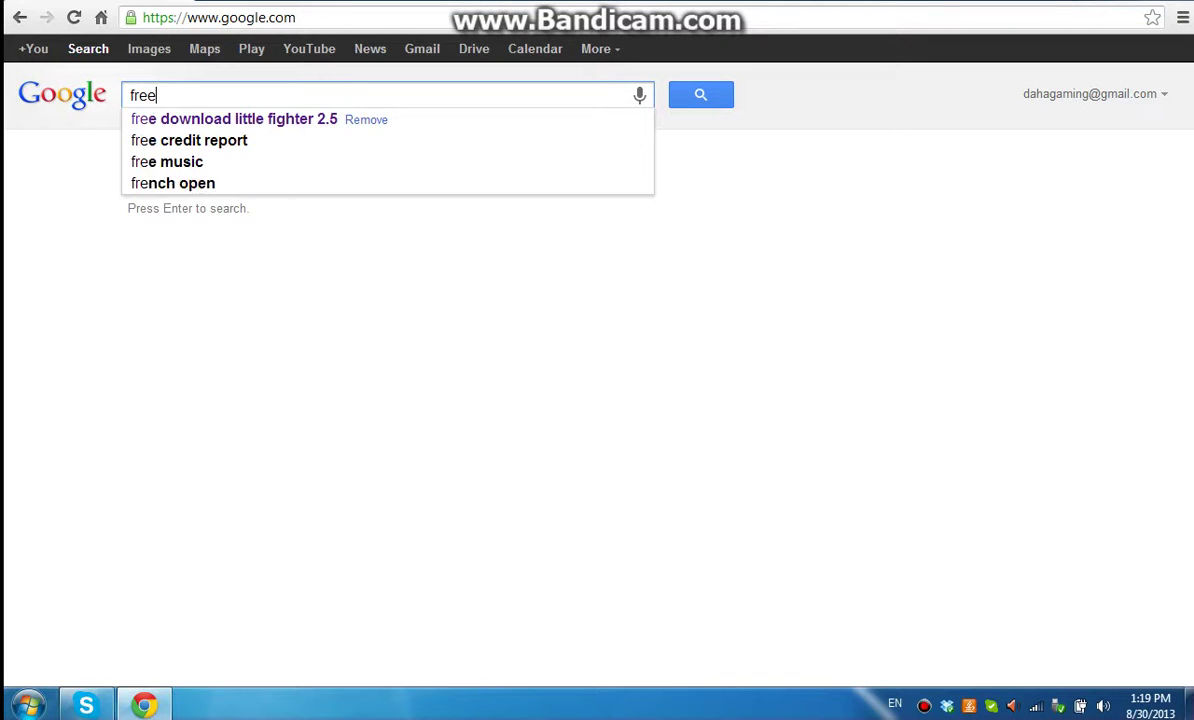
key(Down)
key(Return)
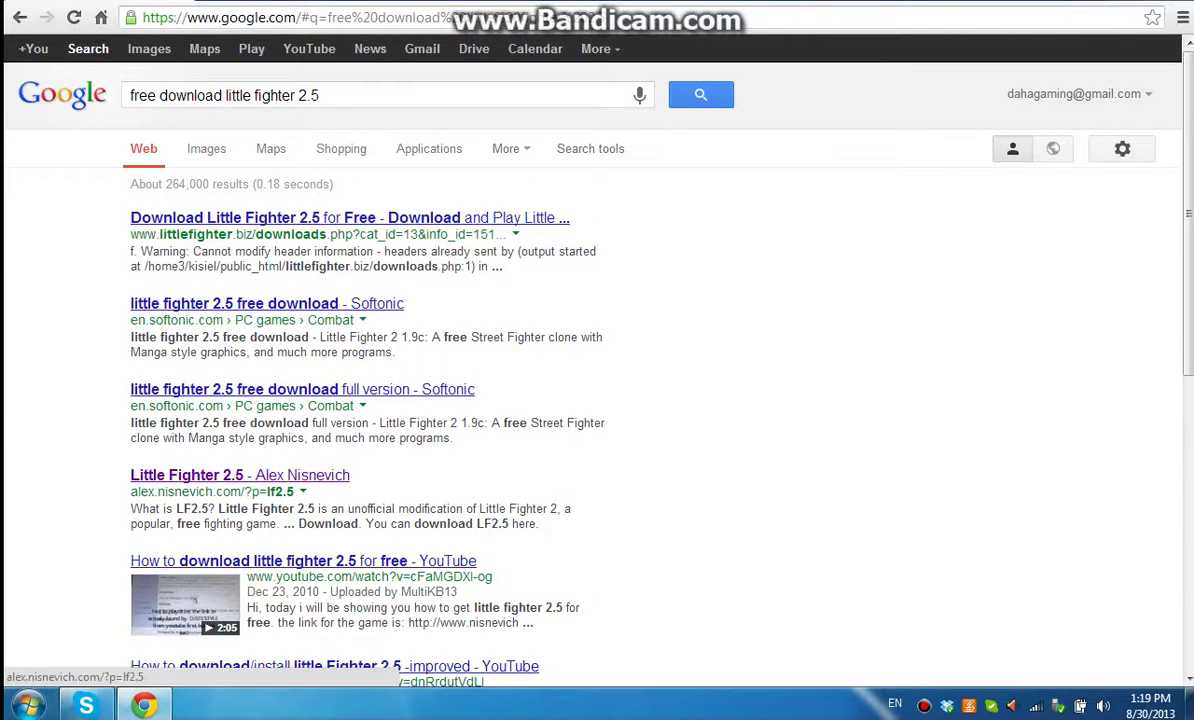
Open the alex.nisnevich.com result for Little Fighter 2.5 and download LF2.5 from that page
click(283, 474)
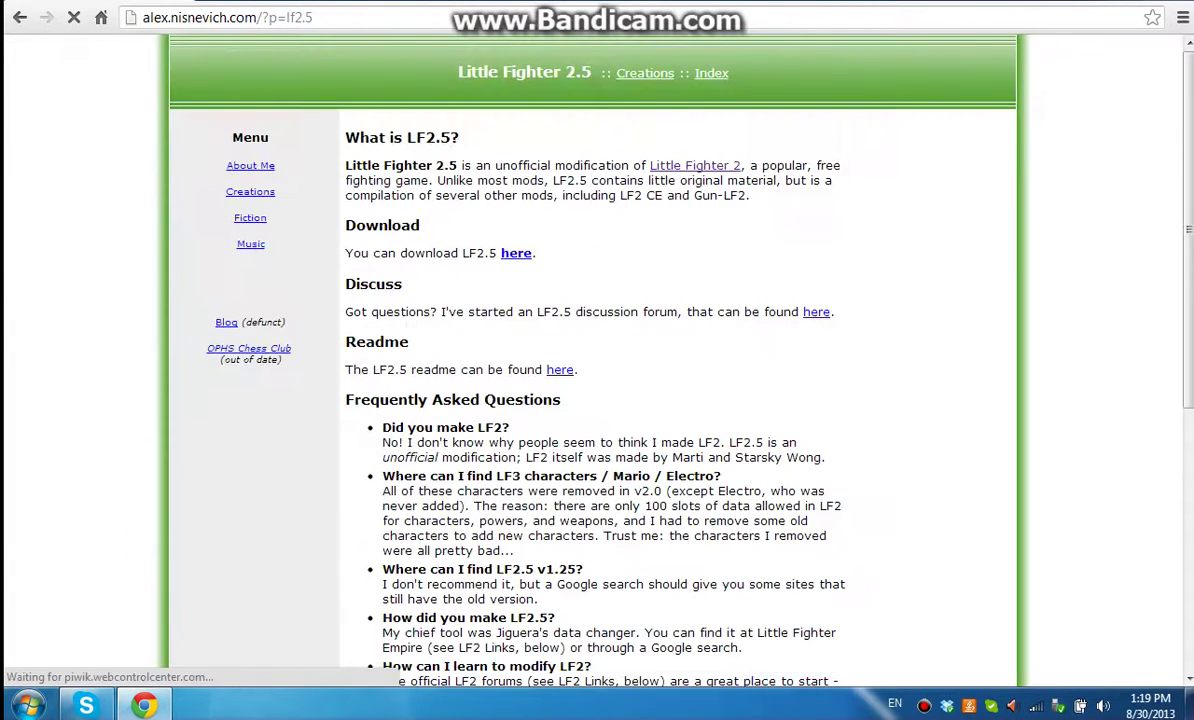
click(283, 477)
click(517, 253)
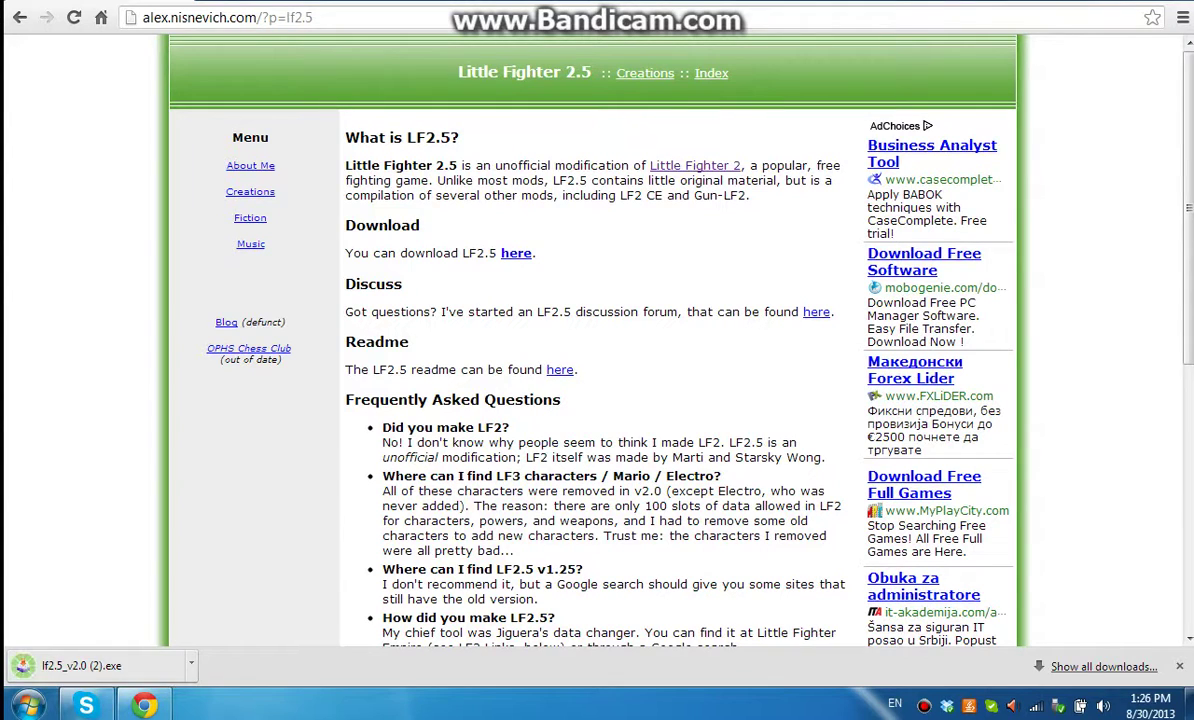
Open the downloaded lf2.5_v2.0 (2).exe and allow it to run
click(191, 665)
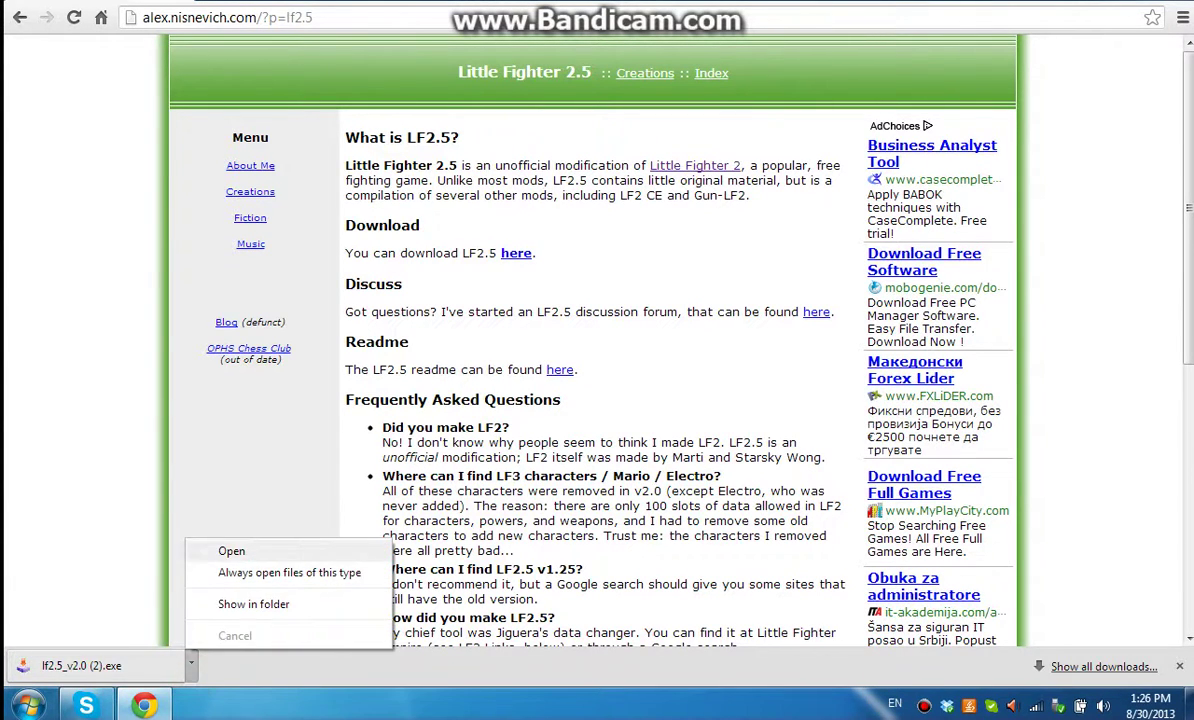
click(255, 550)
click(652, 355)
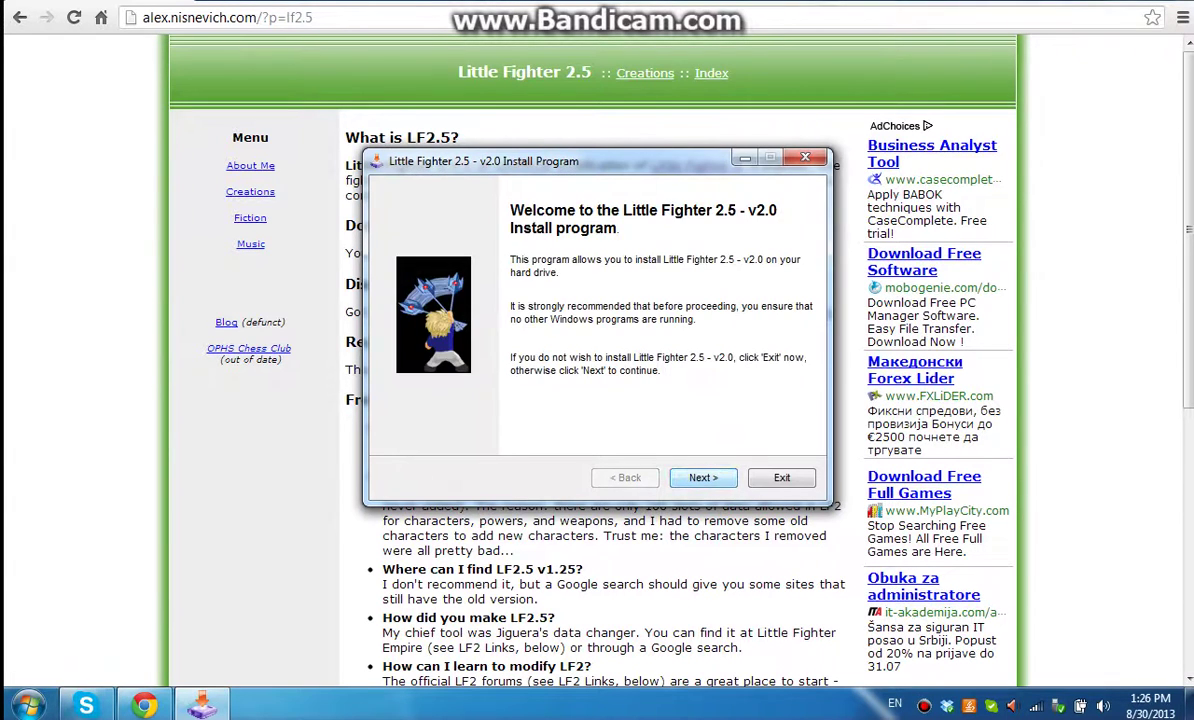
Start installing Little Fighter 2.5 - v2.0 into the default folder C:\Program Files\Little Fighter 2.5 - v2.0
click(701, 478)
click(702, 478)
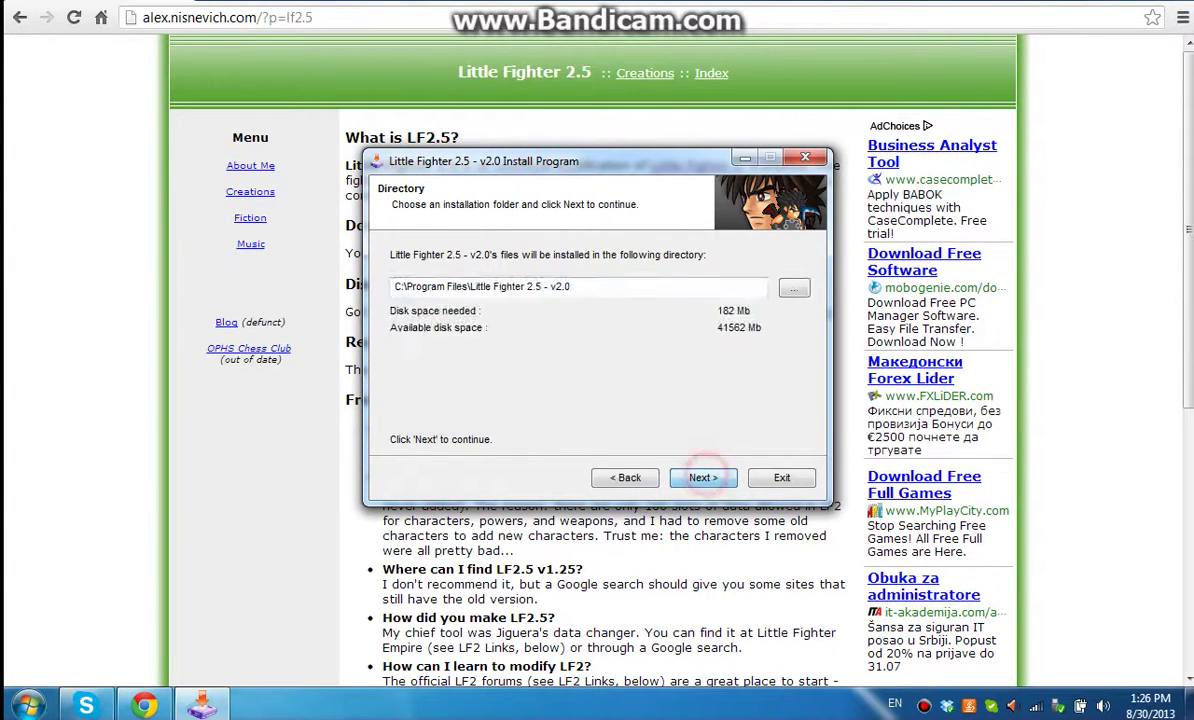
click(702, 478)
click(680, 404)
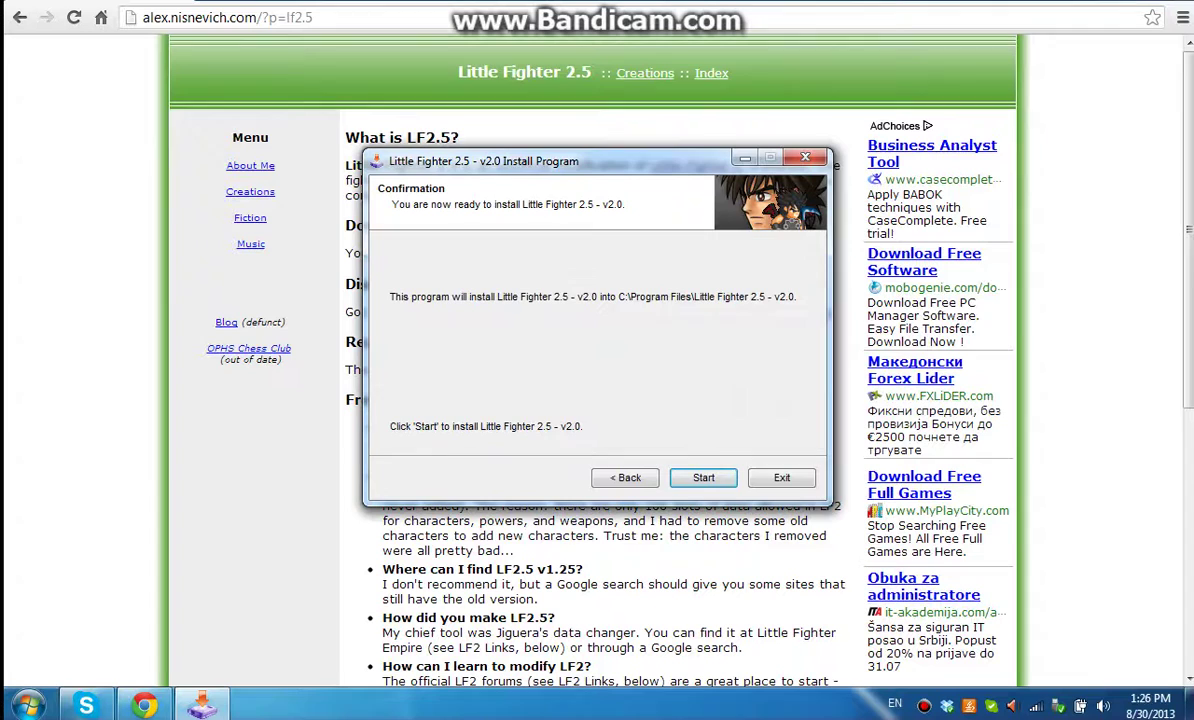
click(703, 477)
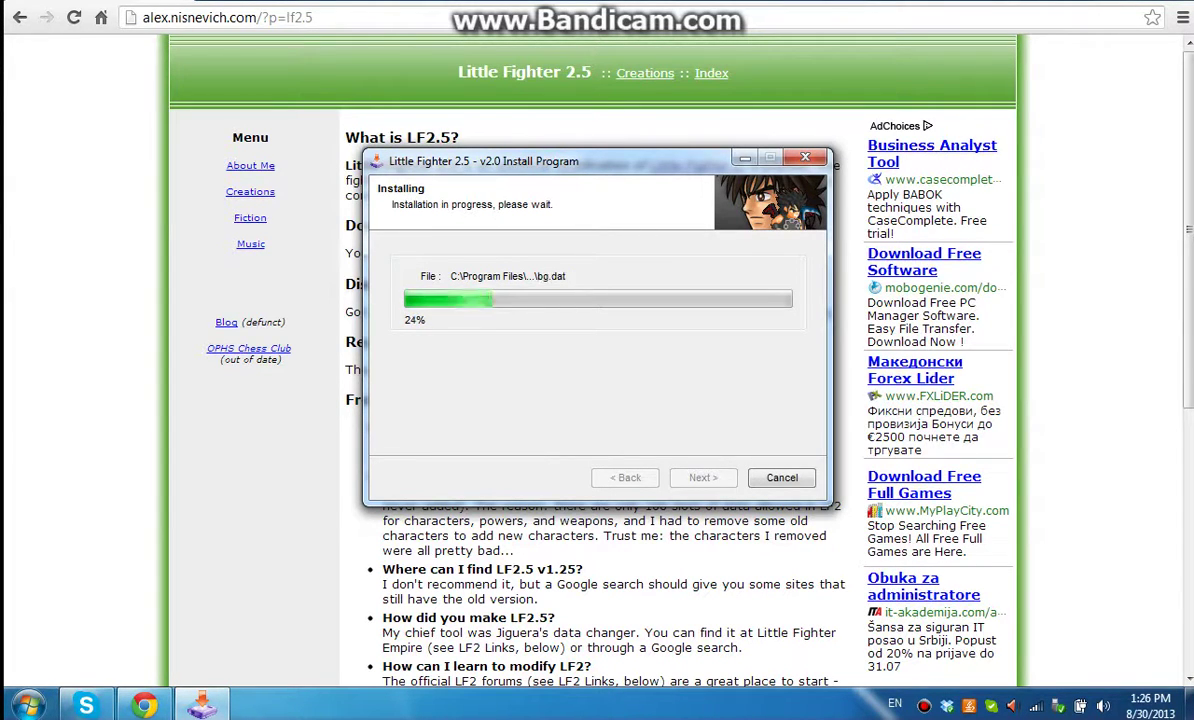
key(super)
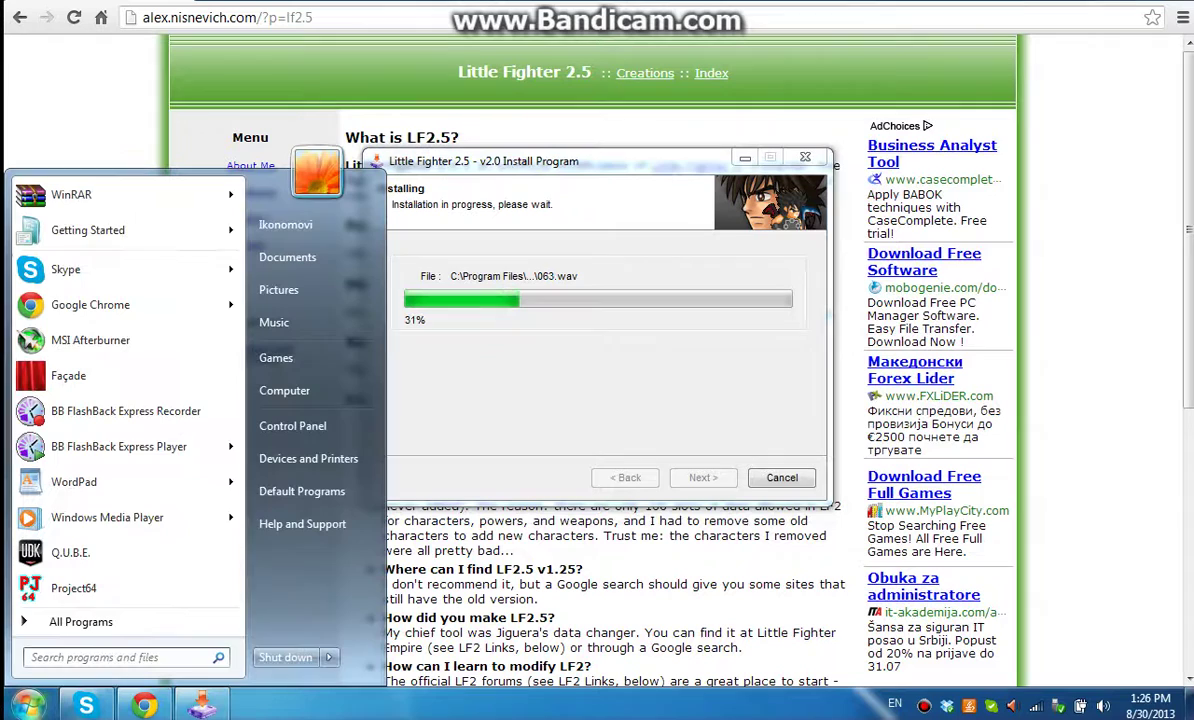
text(lti)
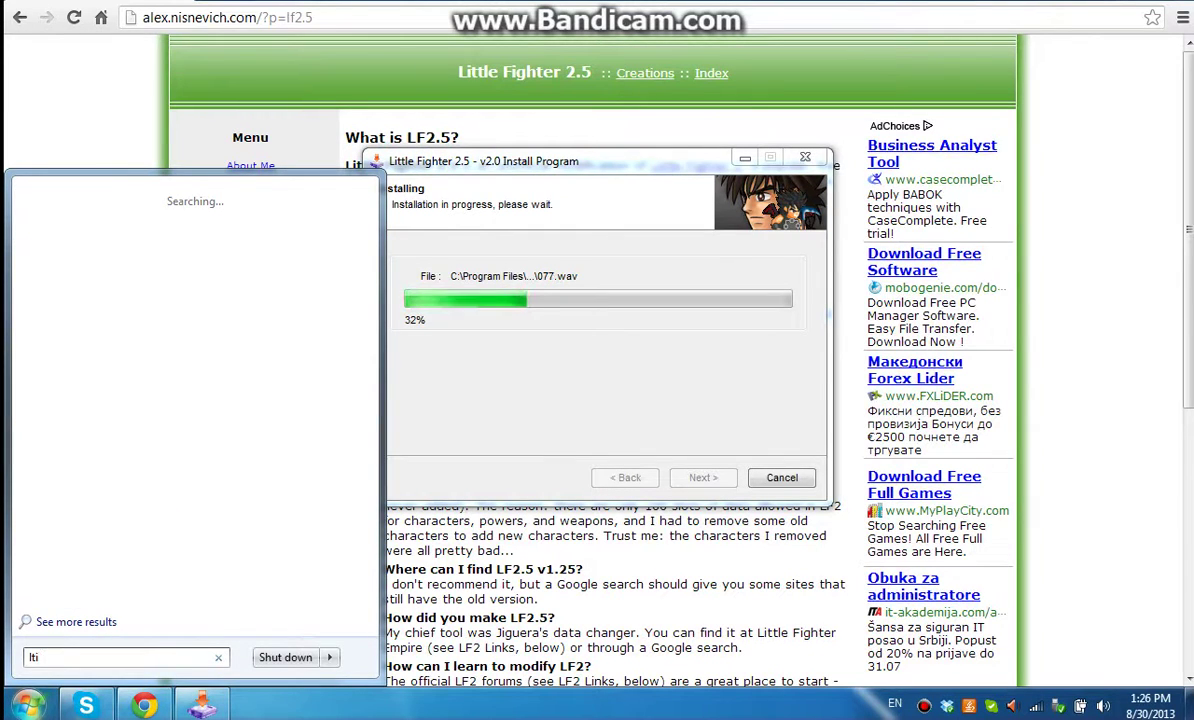
key(BackSpace)
key(BackSpace)
key(BackSpace)
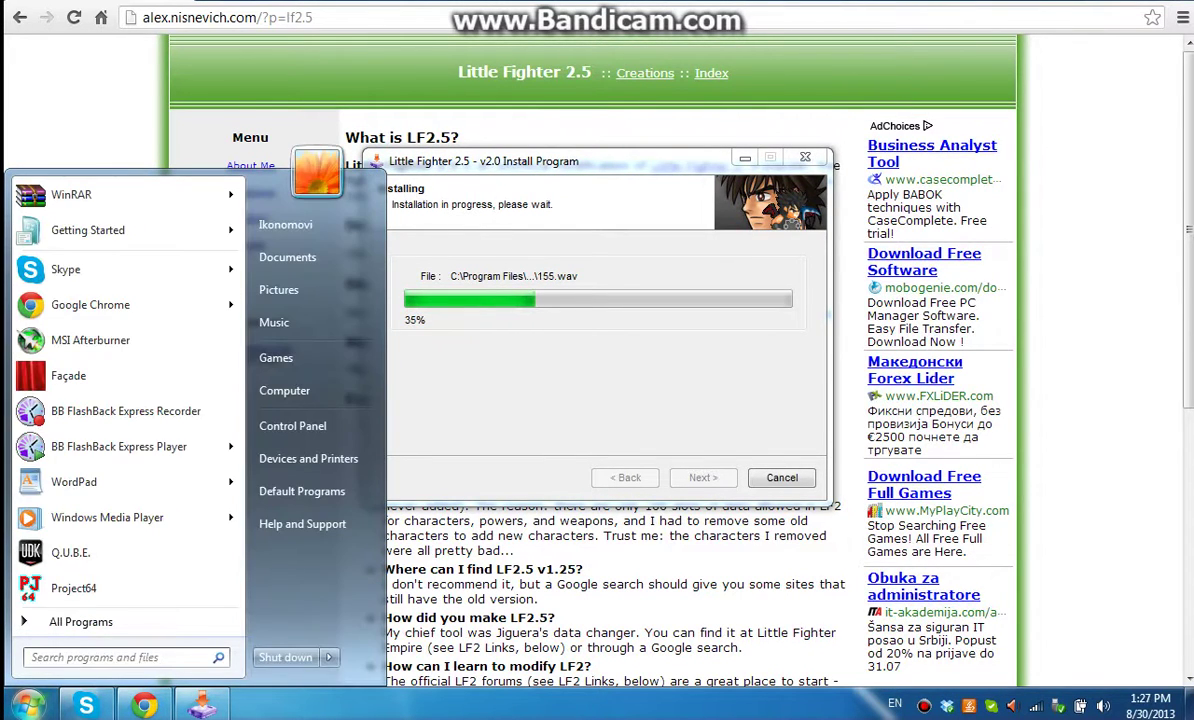
text(litt)
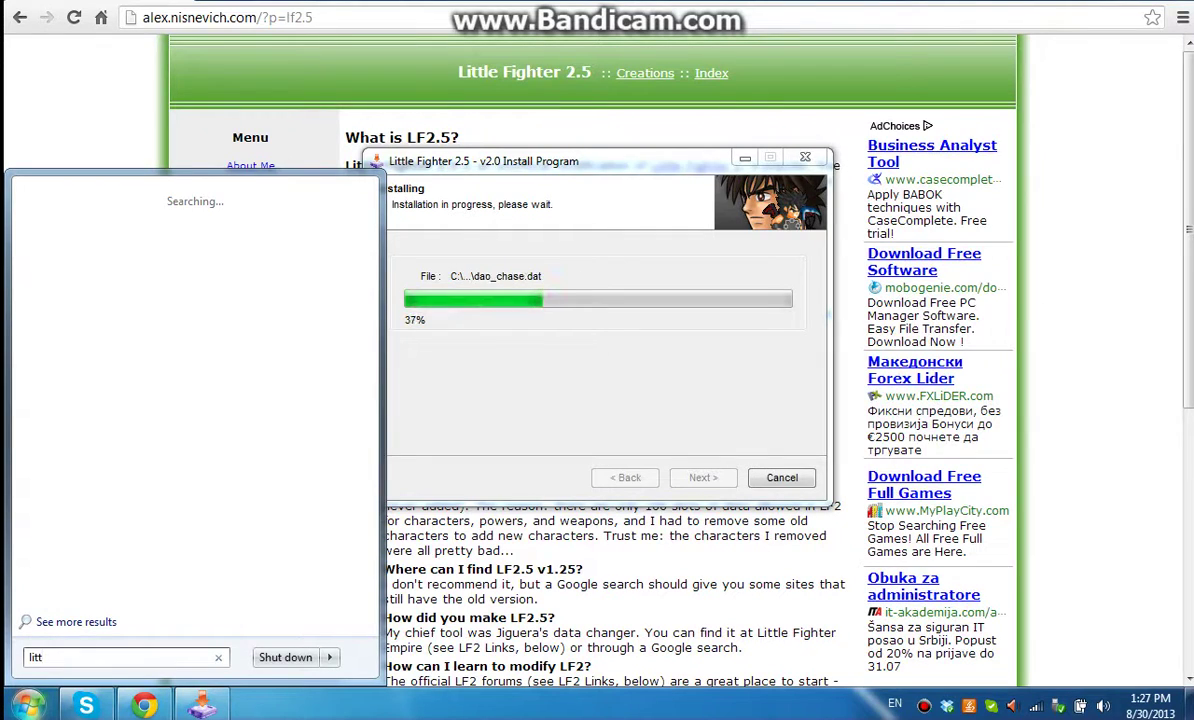
text(l)
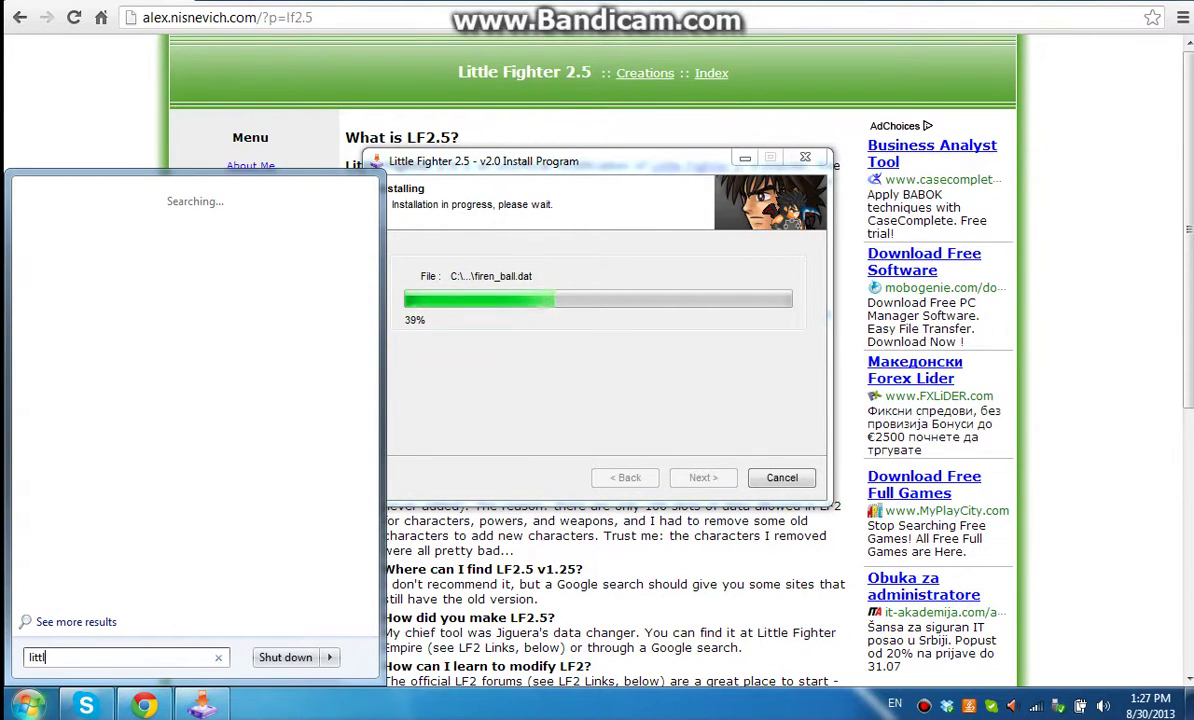
text(e)
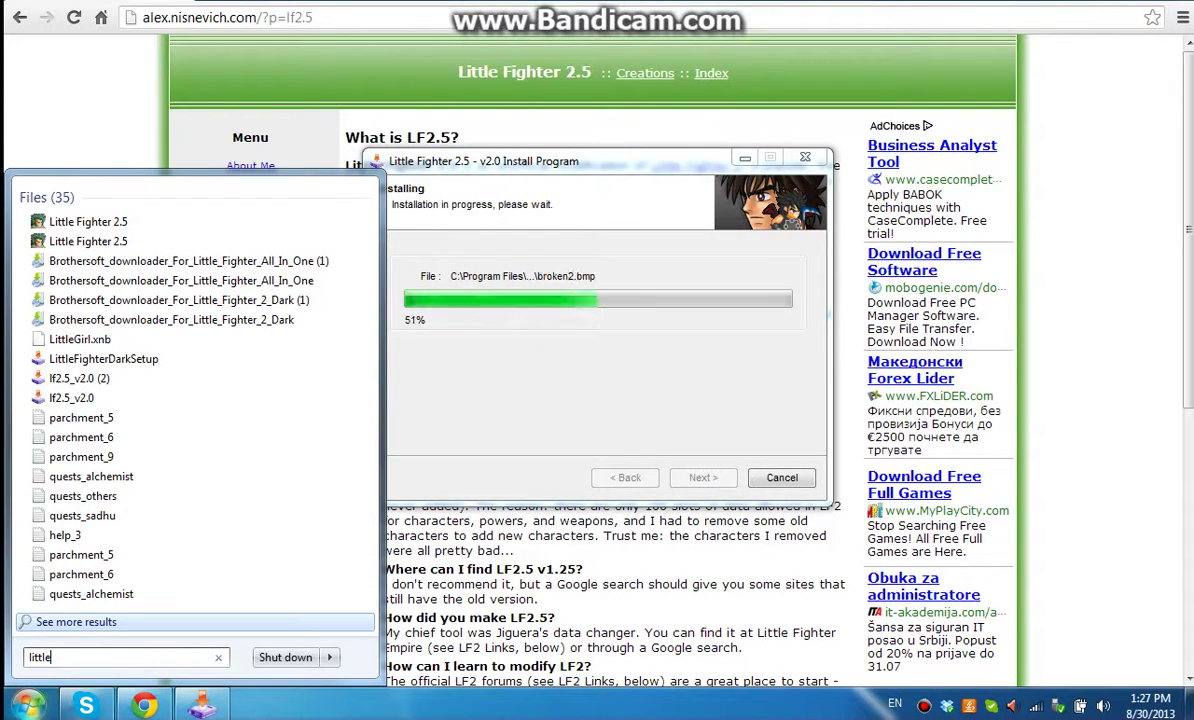
click(74, 222)
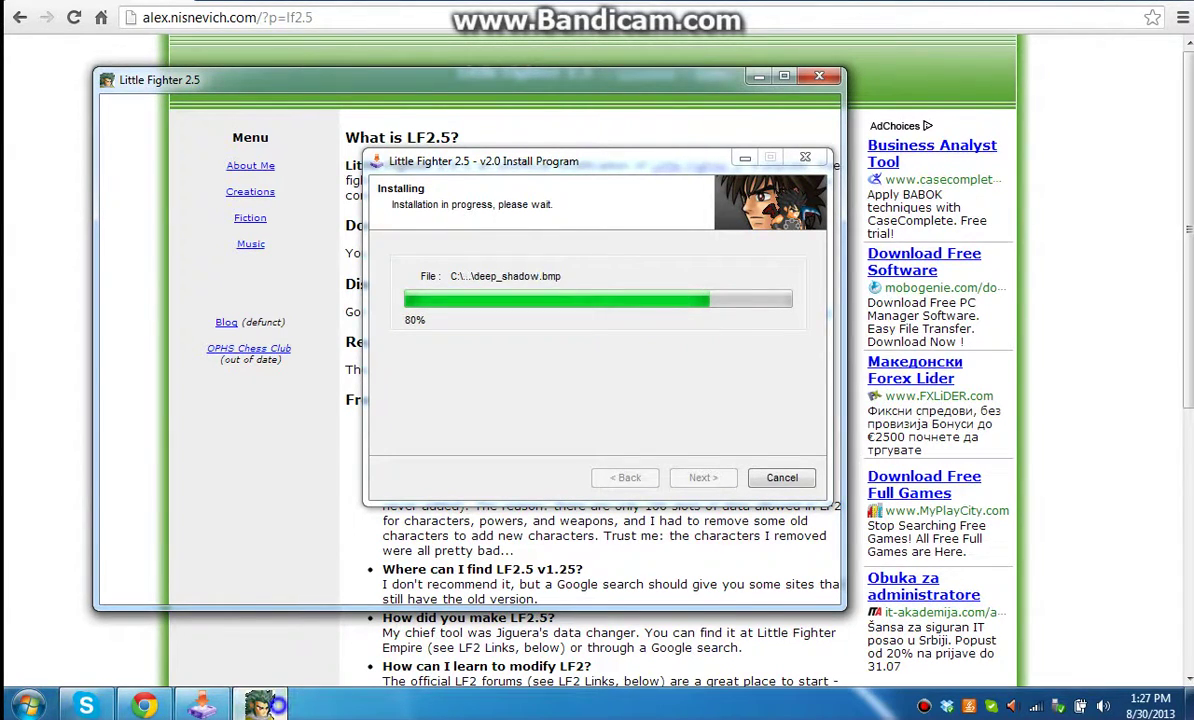
right_click(265, 705)
click(240, 655)
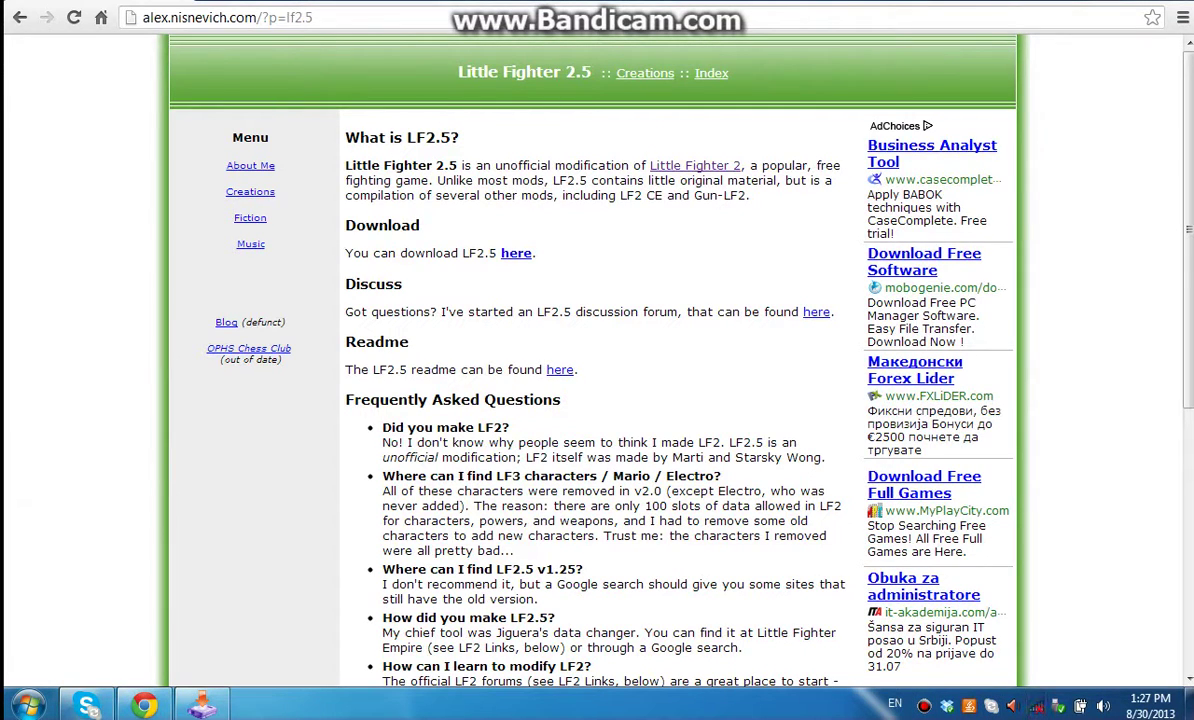
Return to the installer, finish the setup and exit it with Launch Little Fighter 2.5 - v2.0 enabled
click(202, 704)
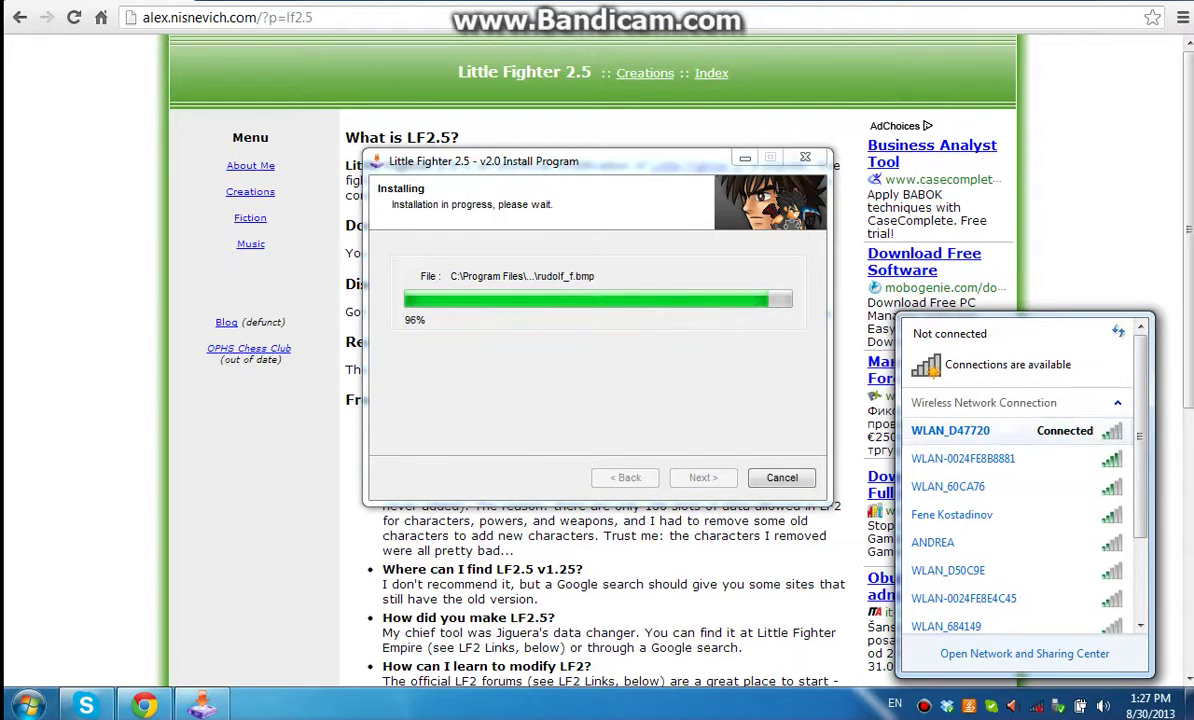
click(1083, 234)
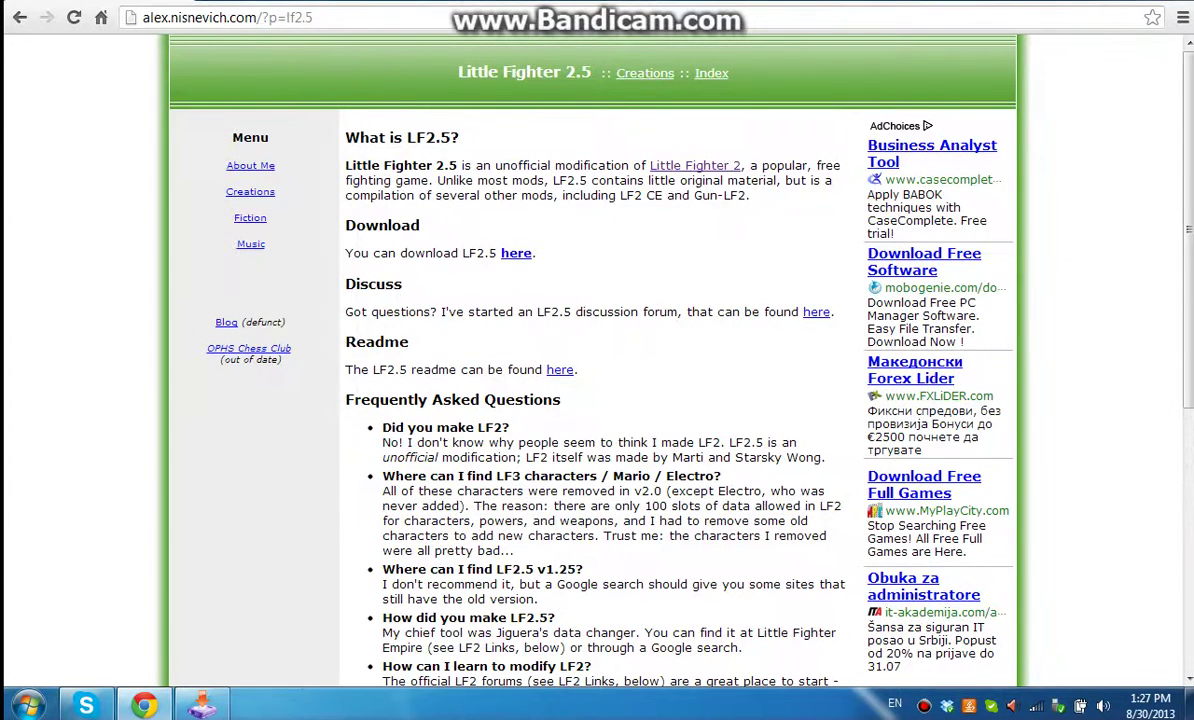
click(201, 705)
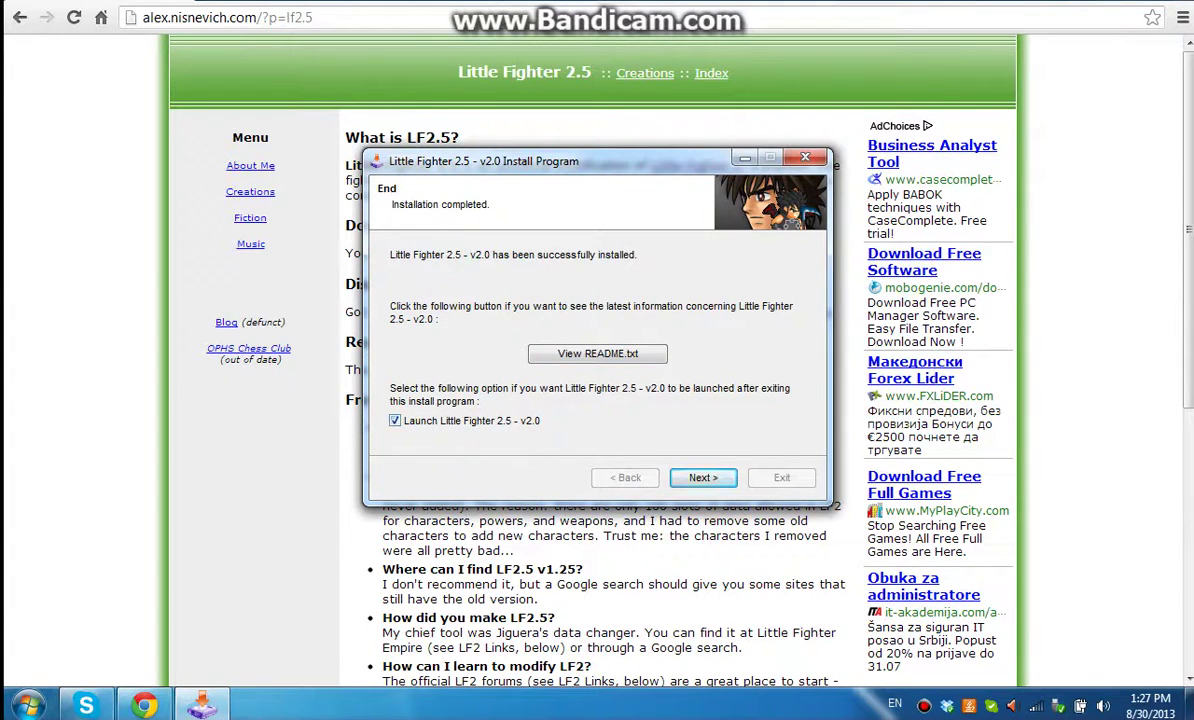
click(705, 479)
click(784, 479)
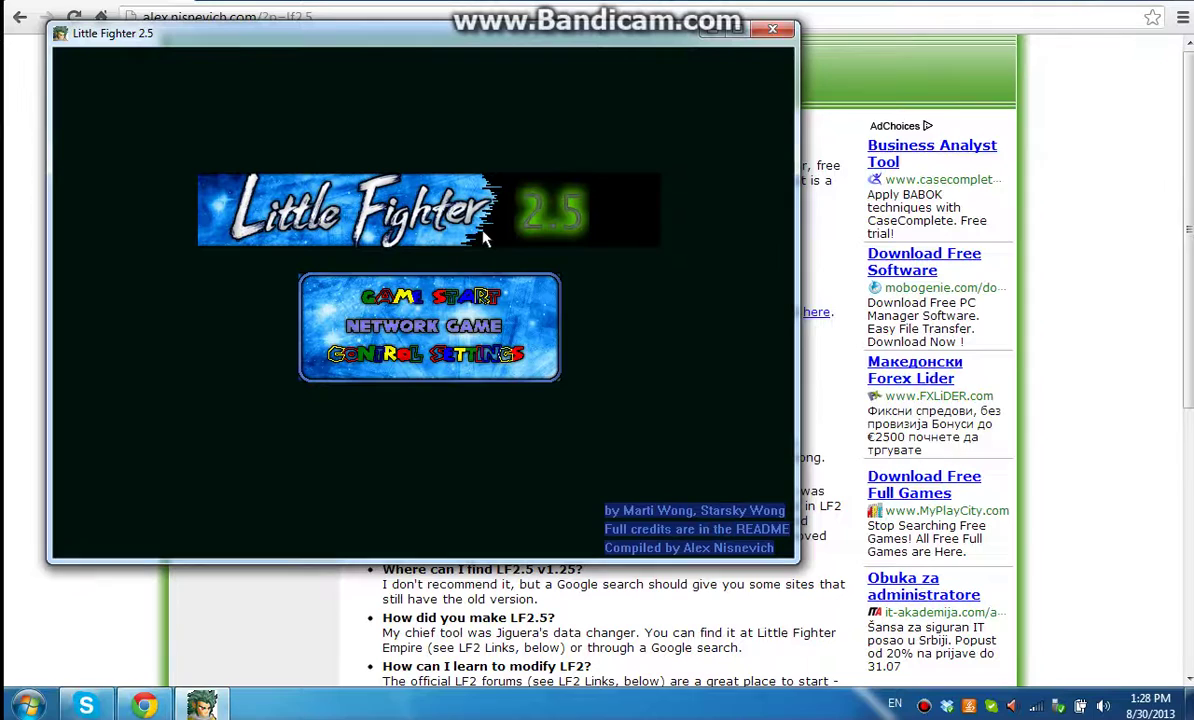
Review the control settings, accept them and start the game from the main menu
click(478, 373)
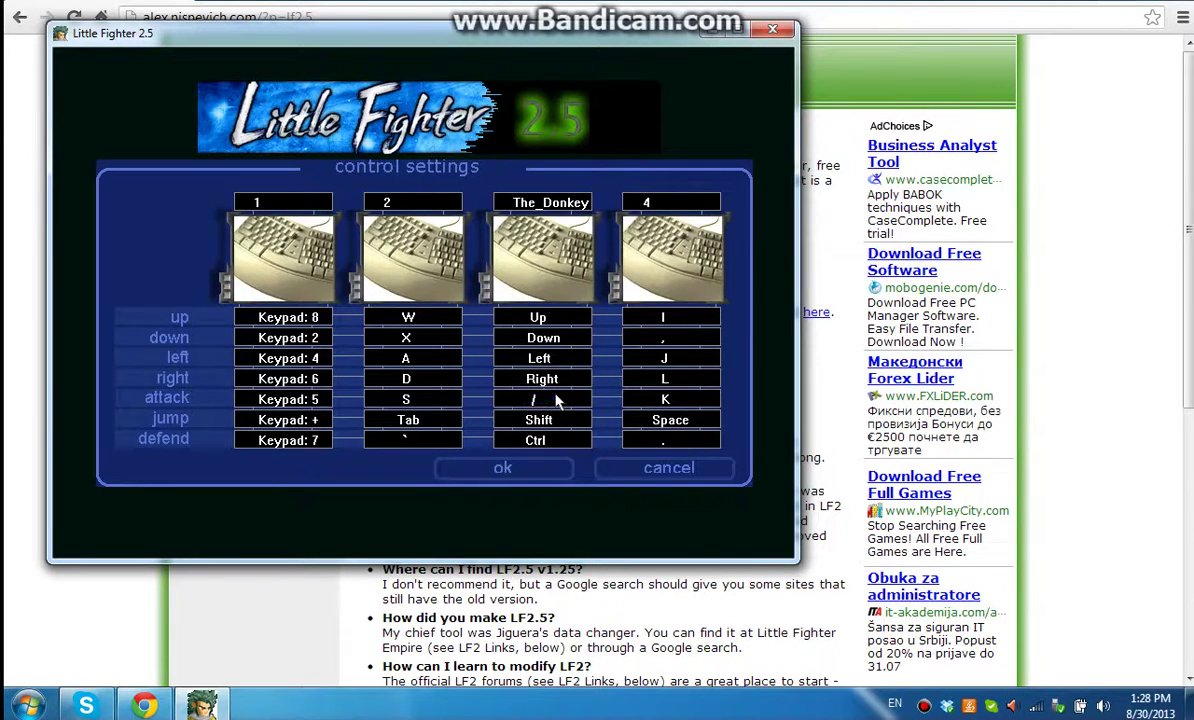
click(548, 465)
click(470, 298)
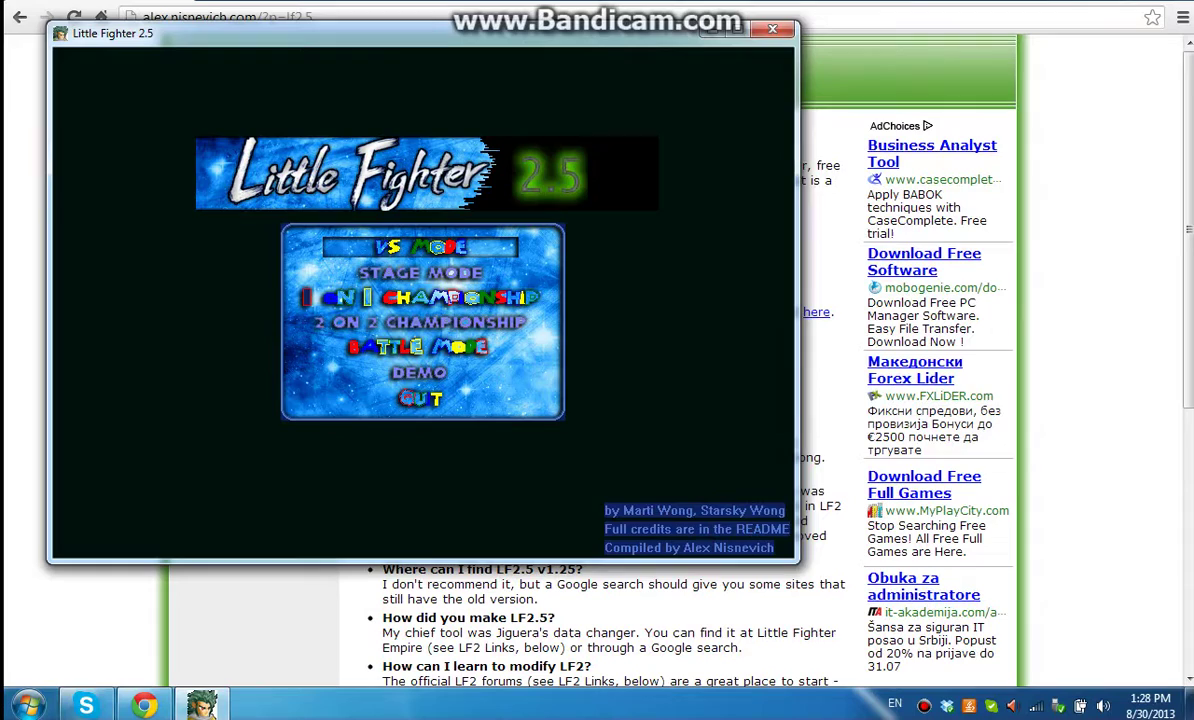
Choose VS Mode and join the character selection as the third player
key(Down)
key(Up)
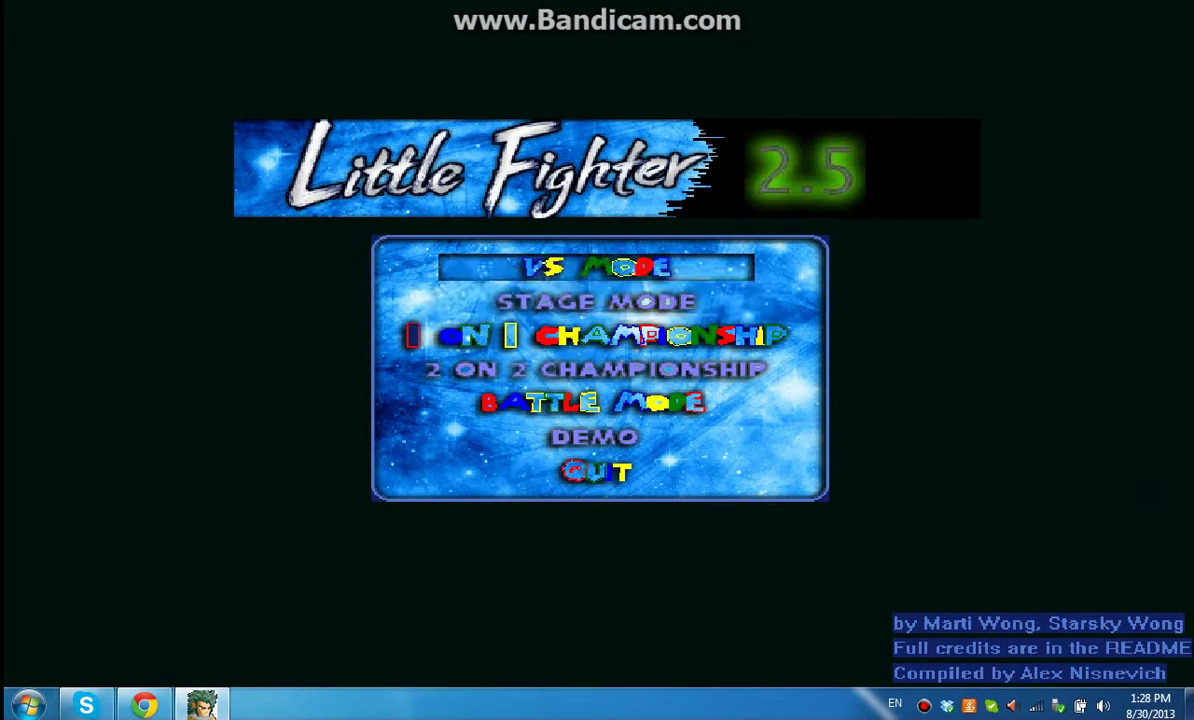
key(Return)
key(Return)
Choose CE_Henry as the third player's fighter and set the team to Independent
key(Right)
key(Left)
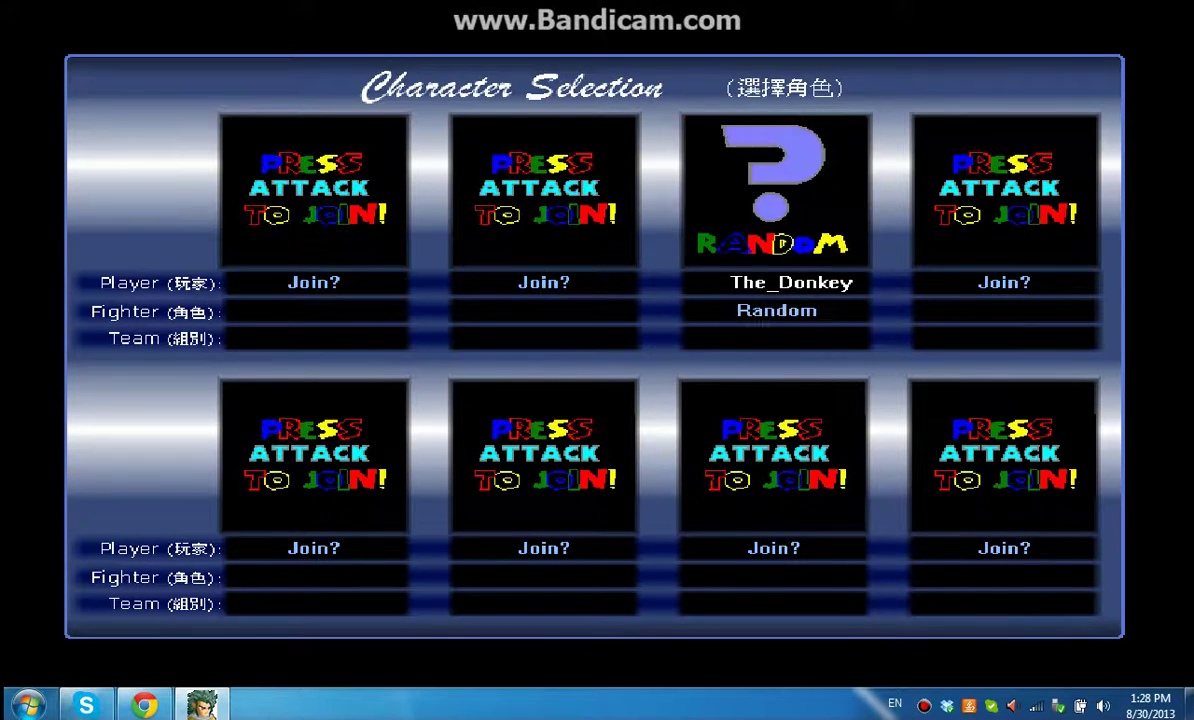
key(Right)
key(Right)
key(Right)
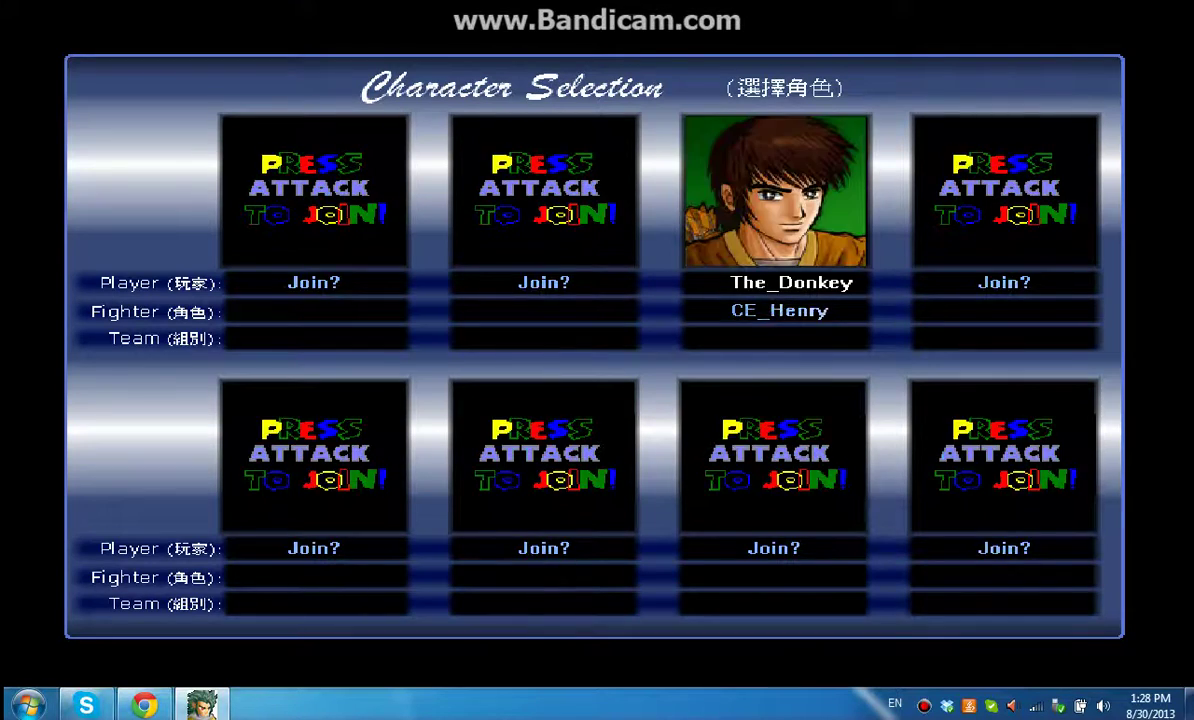
key(Right)
key(Left)
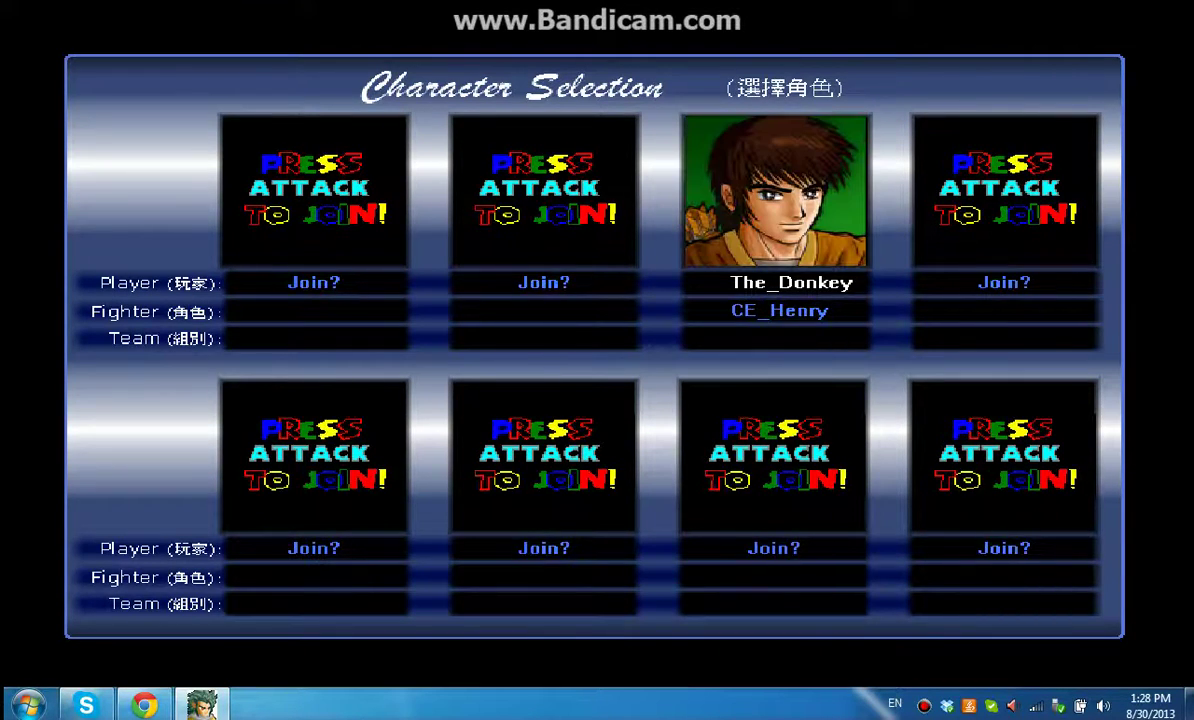
key(Left)
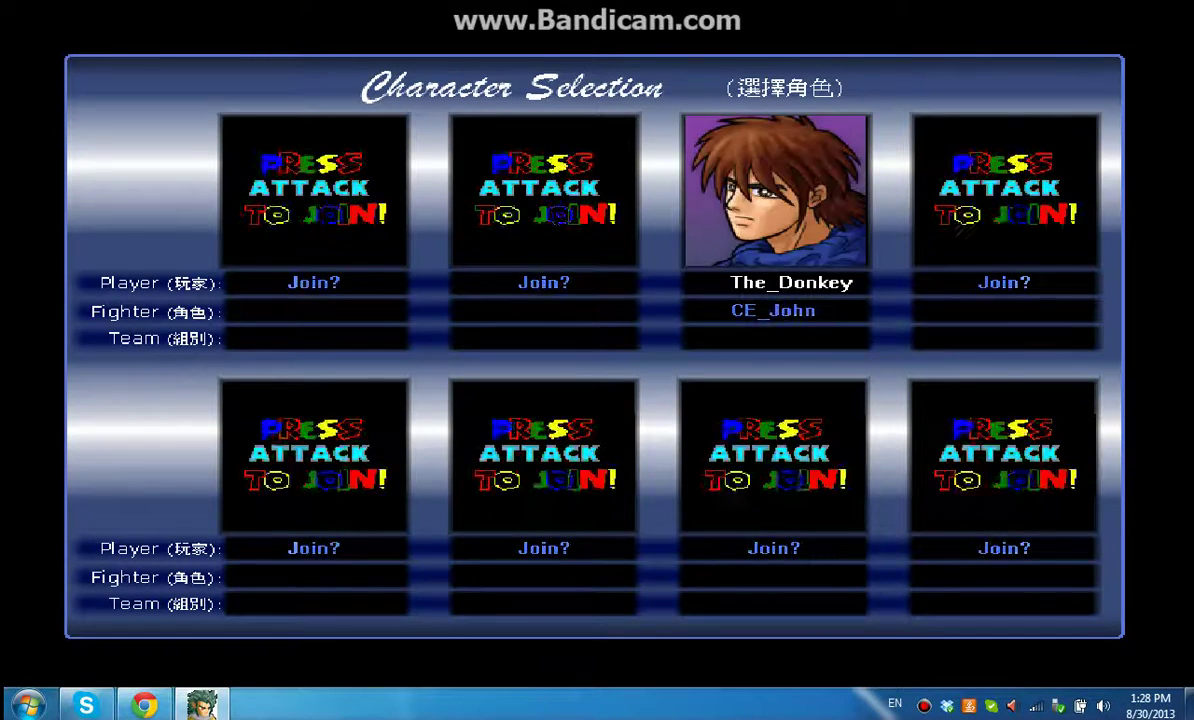
key(Right)
key(Right)
key(Left)
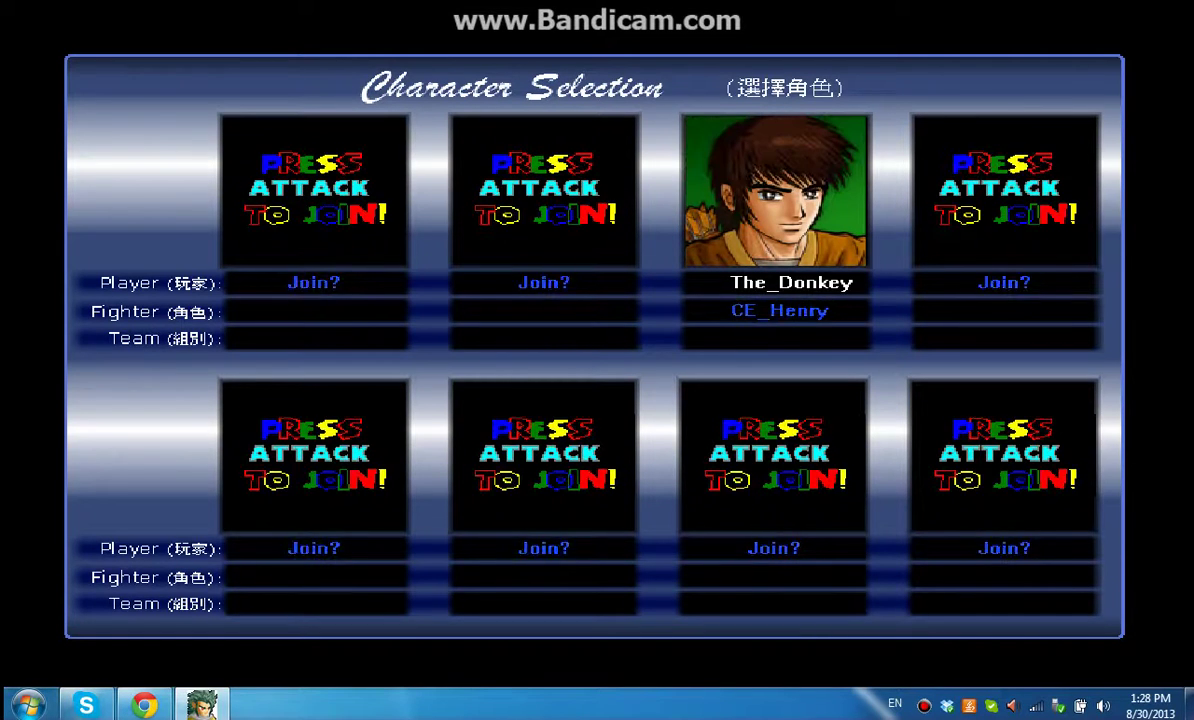
key(Return)
key(Return)
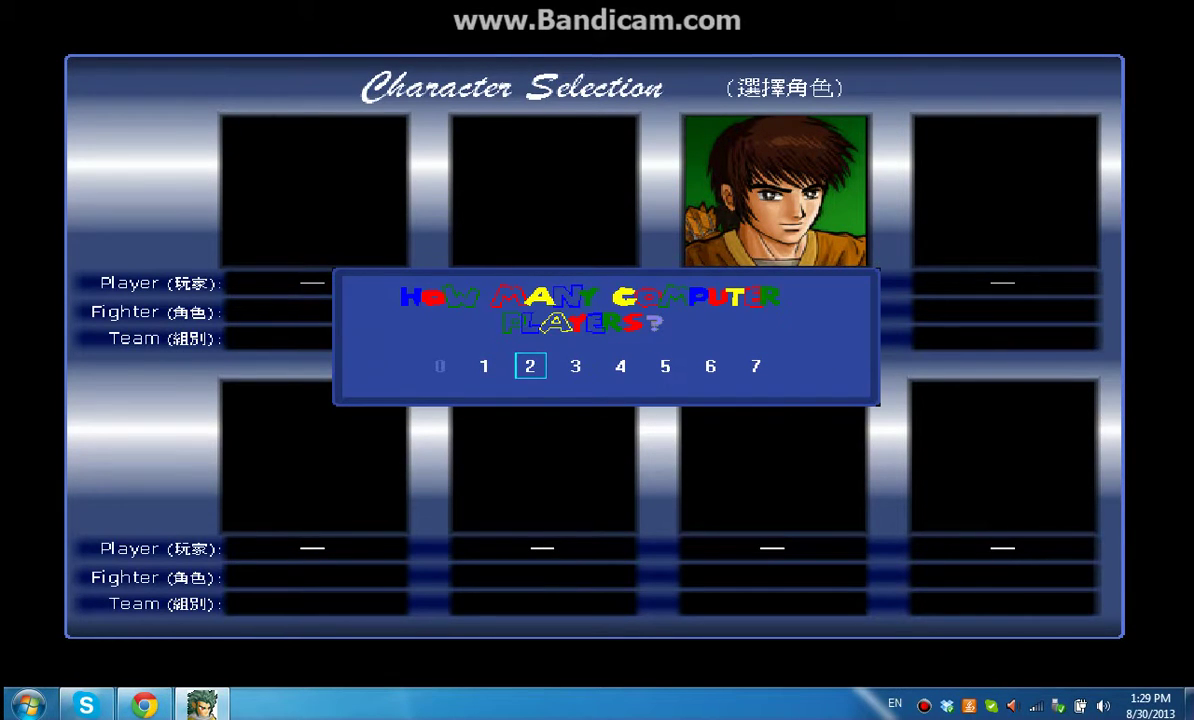
Set the number of computer players to 2 and browse the fighters available for the first computer player
key(Return)
key(Right)
key(Right)
key(Right)
key(Right)
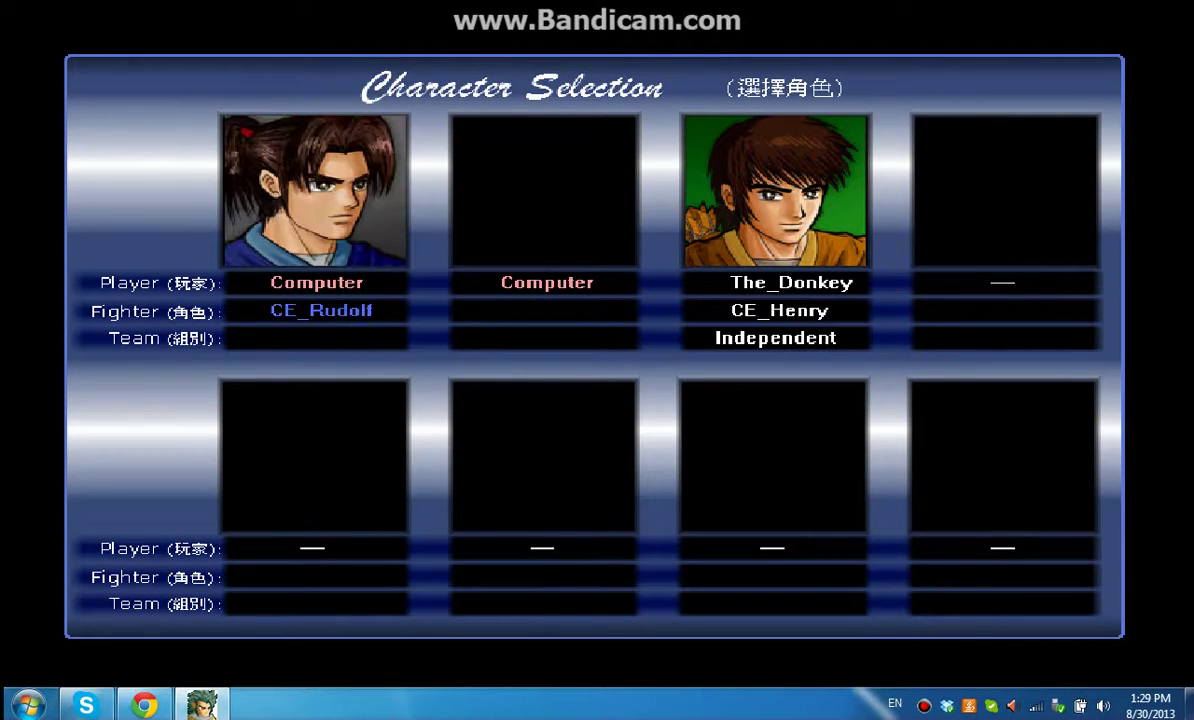
key(Right)
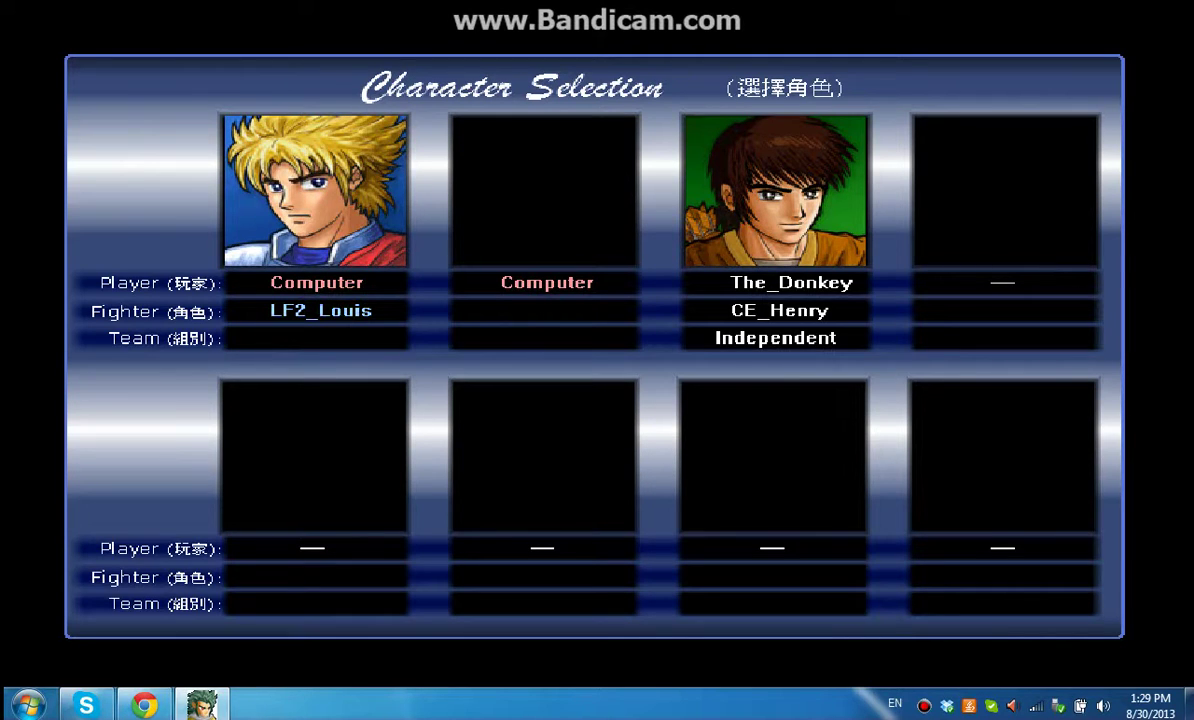
key(Right)
key(Right)
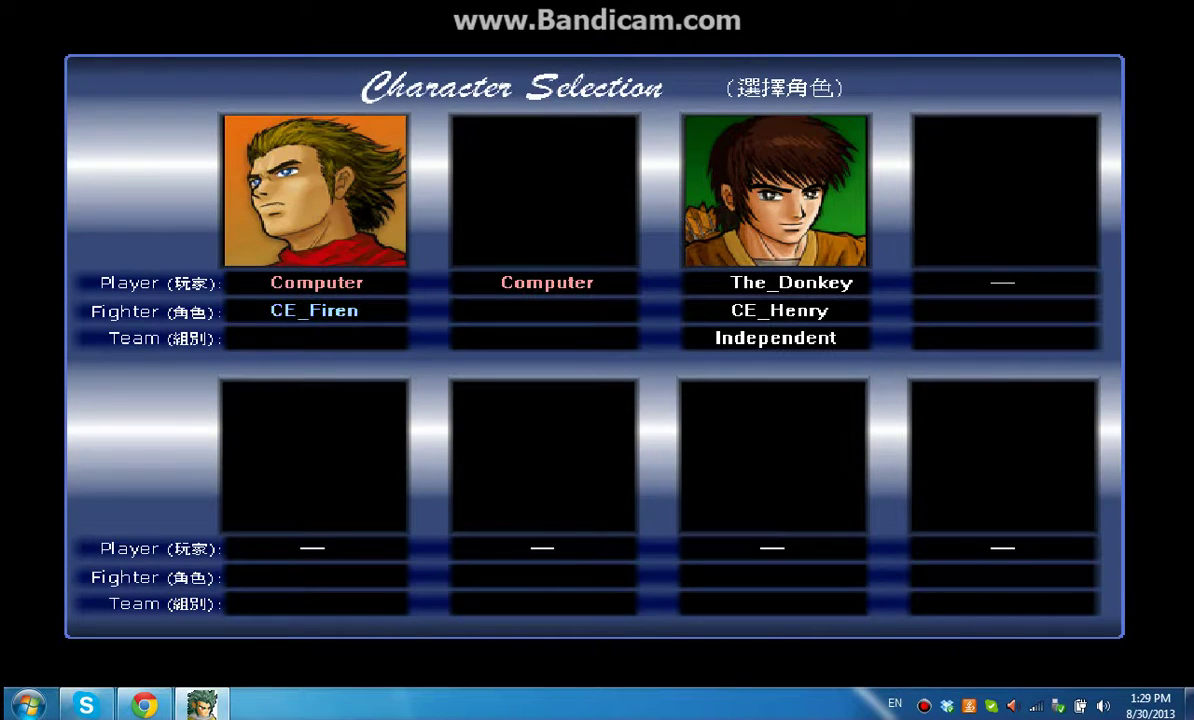
key(Right)
key(Right)
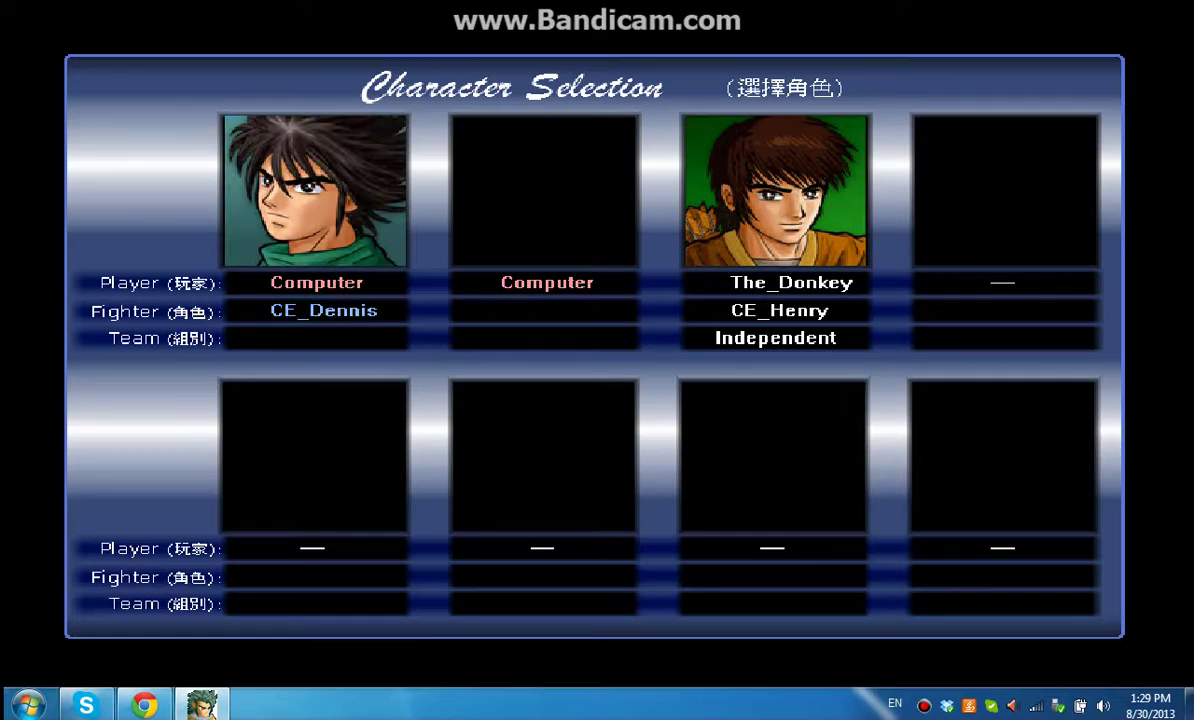
key(Right)
key(Right)
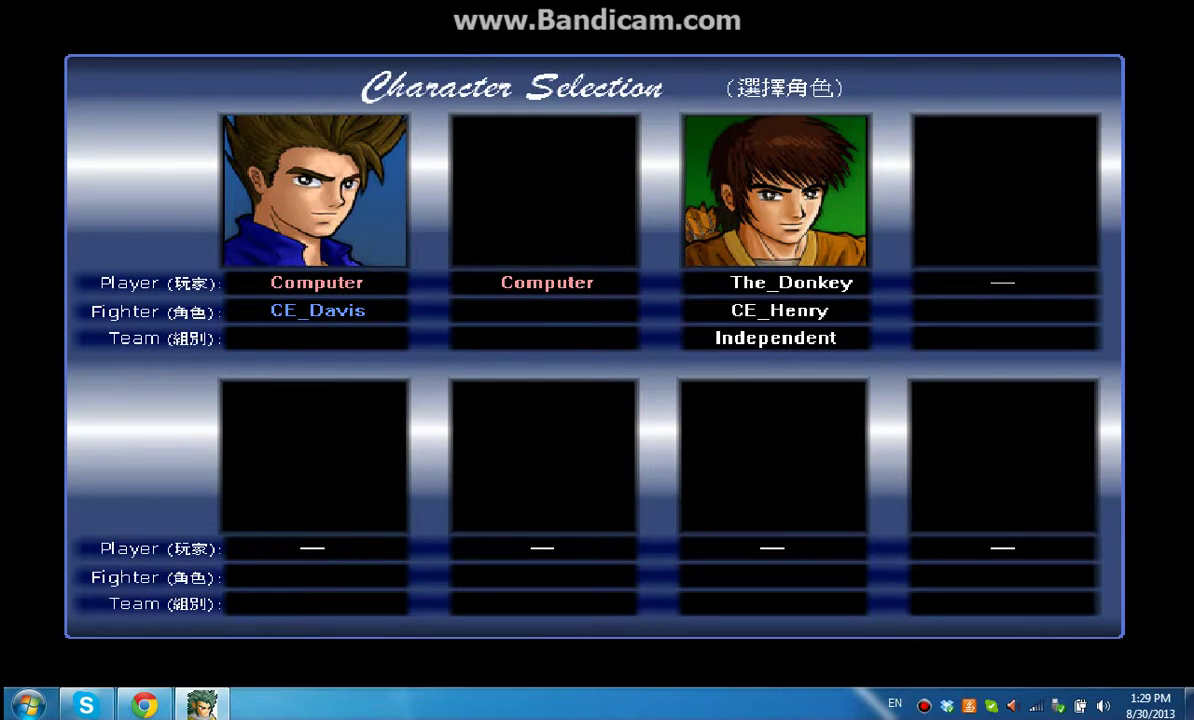
key(Right)
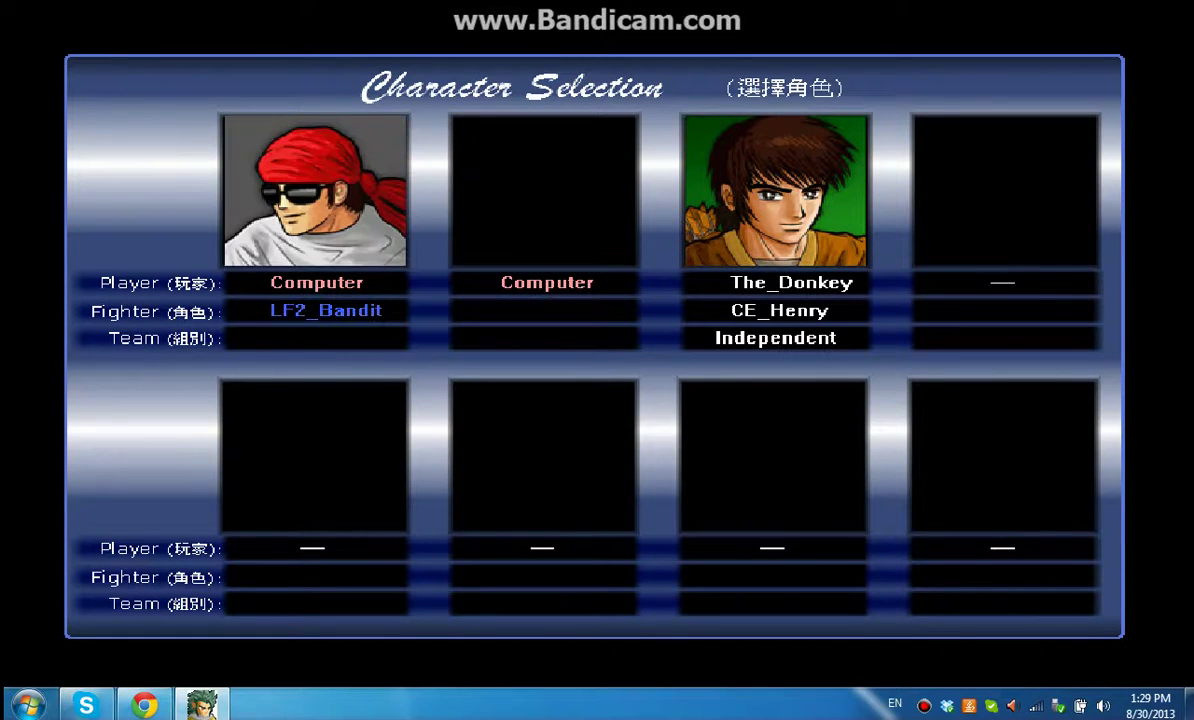
key(Right)
key(Right)
key(Right)
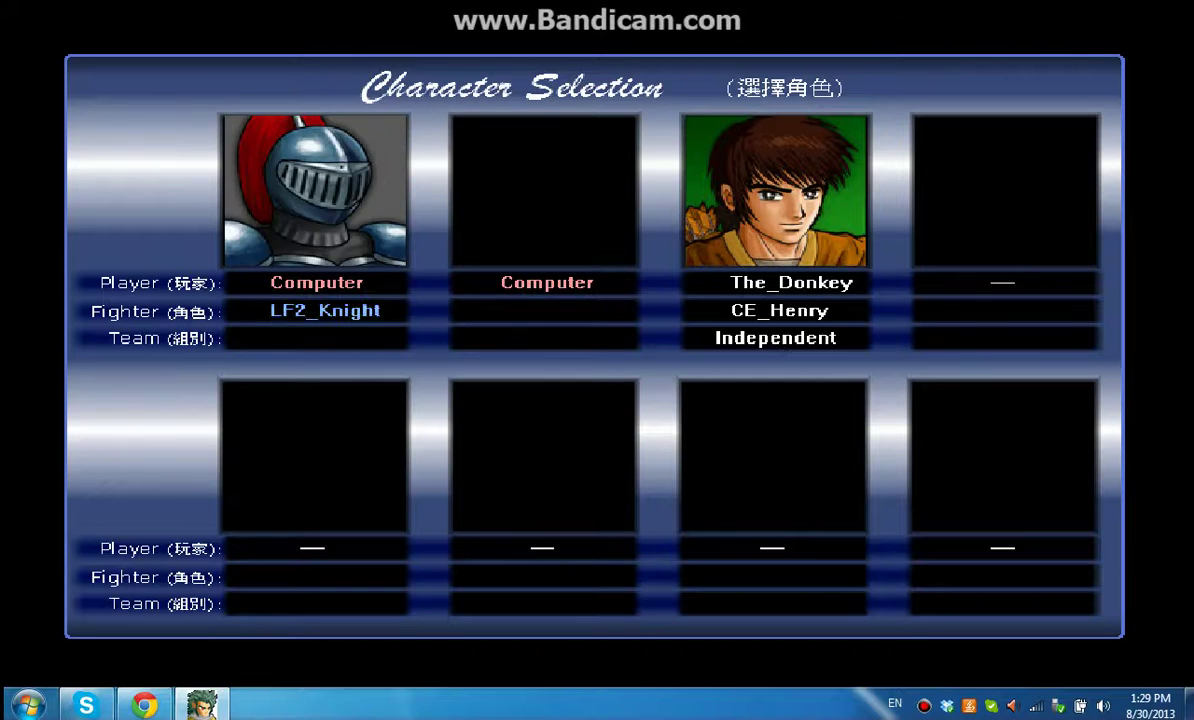
key(Right)
key(Right)
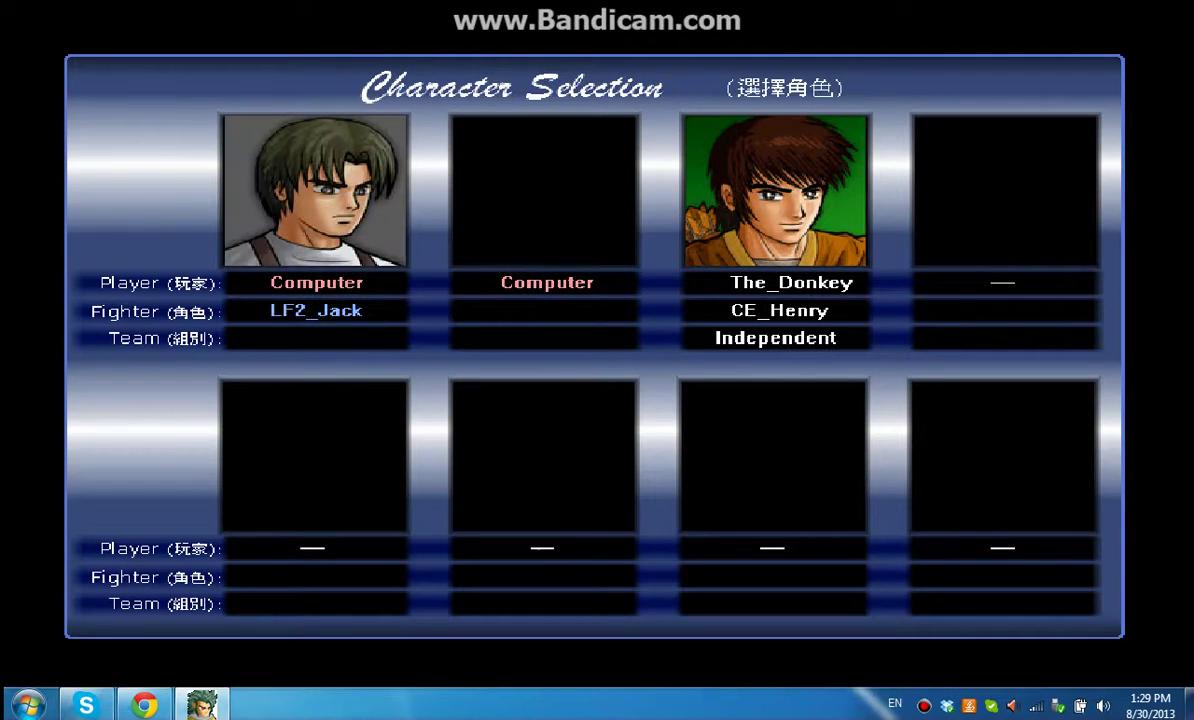
key(Right)
key(Right)
key(Right)
key(Right)
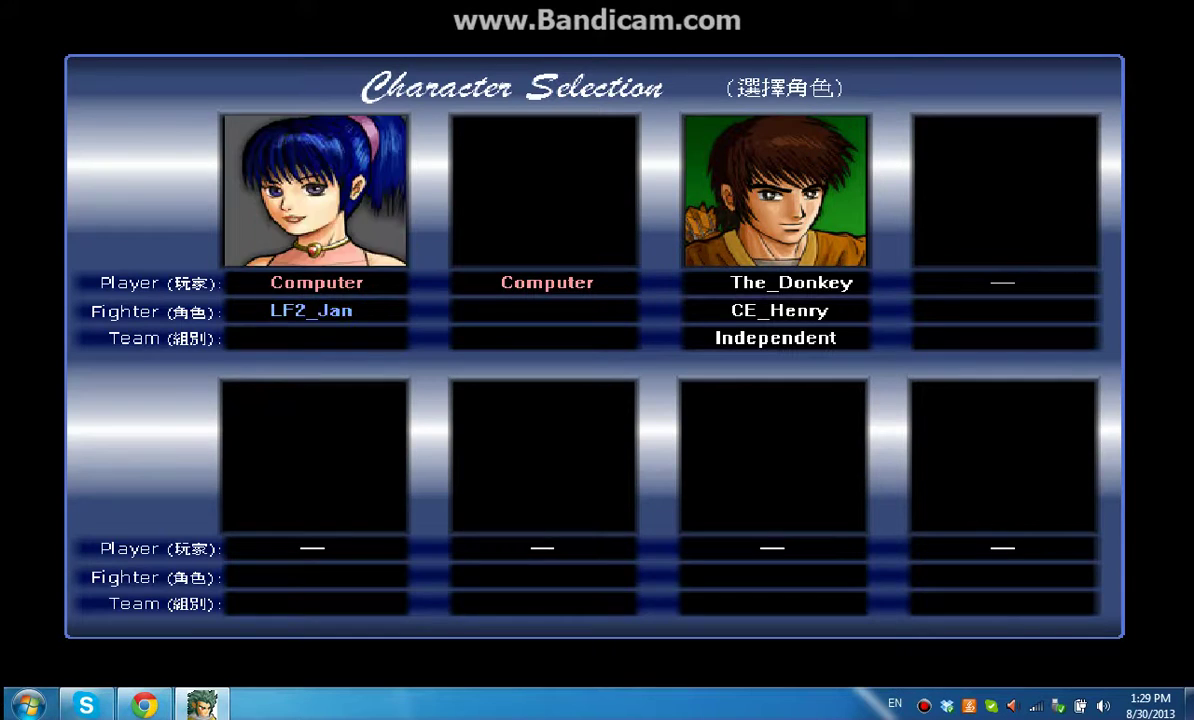
key(Right)
key(Right)
key(Right)
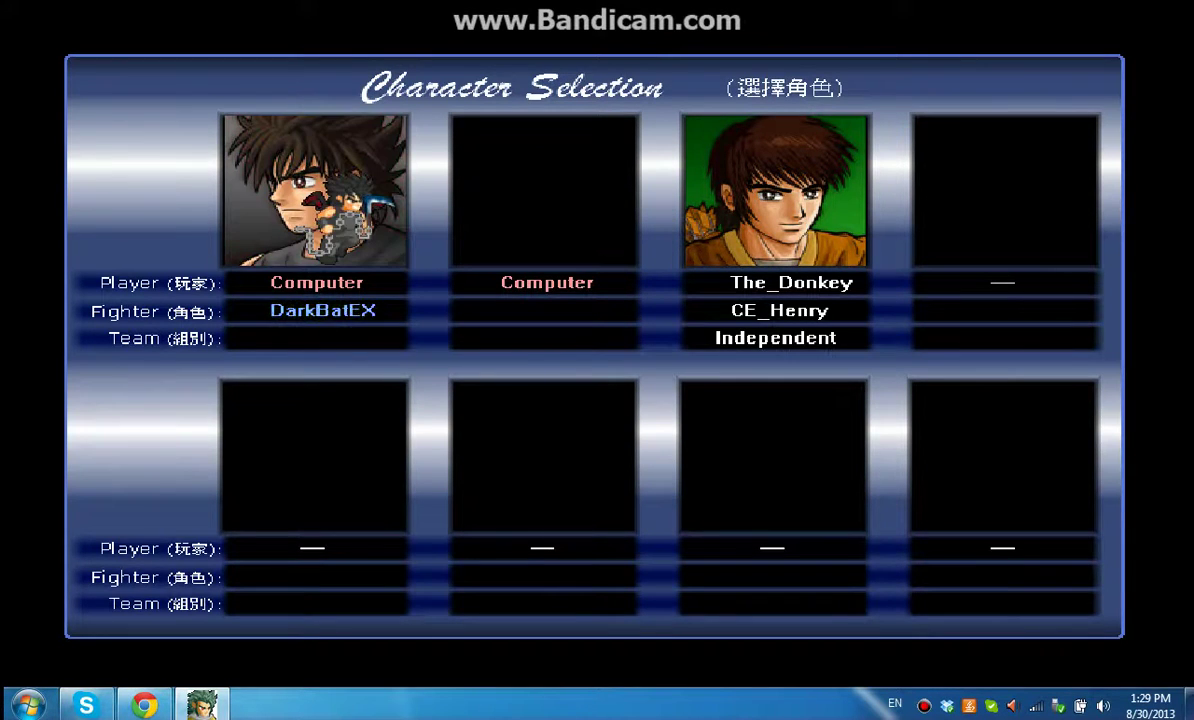
key(Right)
key(Right)
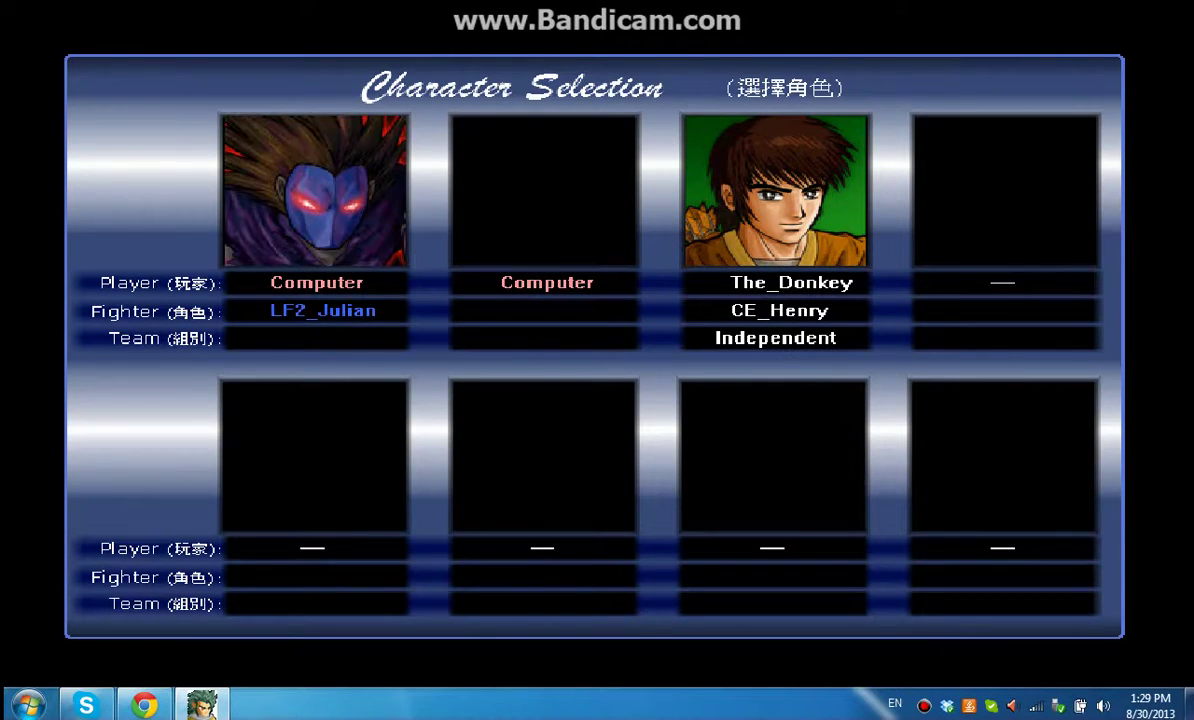
key(Left)
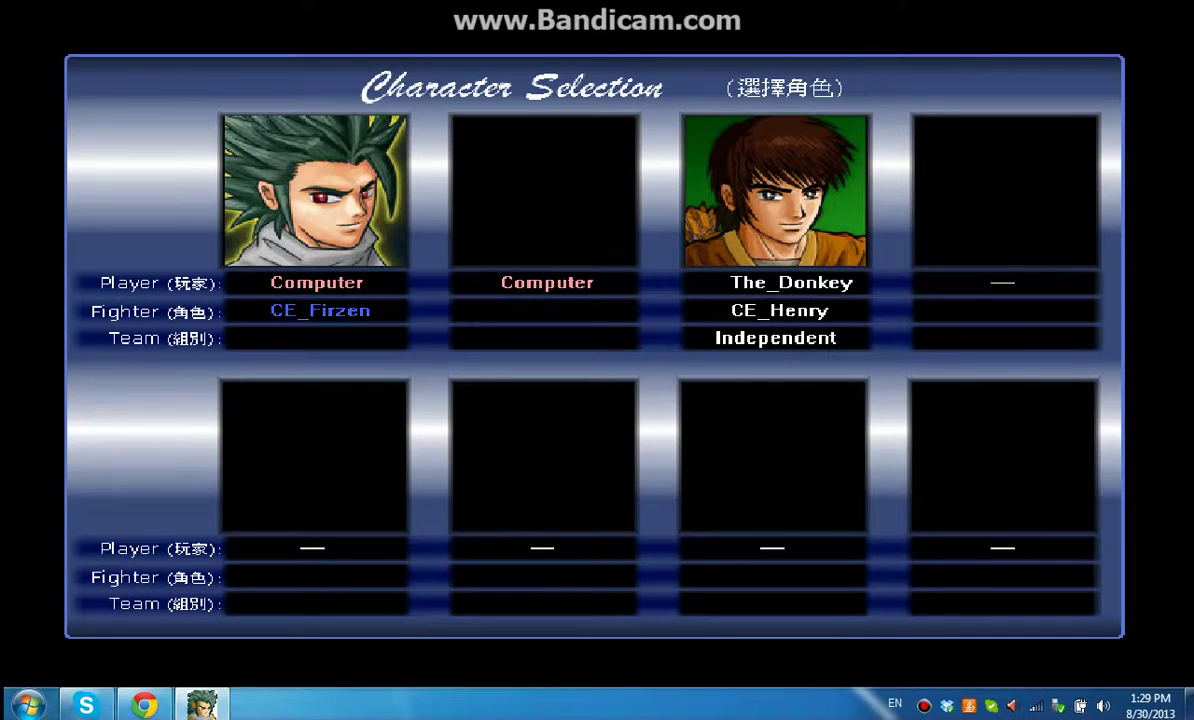
key(Right)
key(Right)
key(Right)
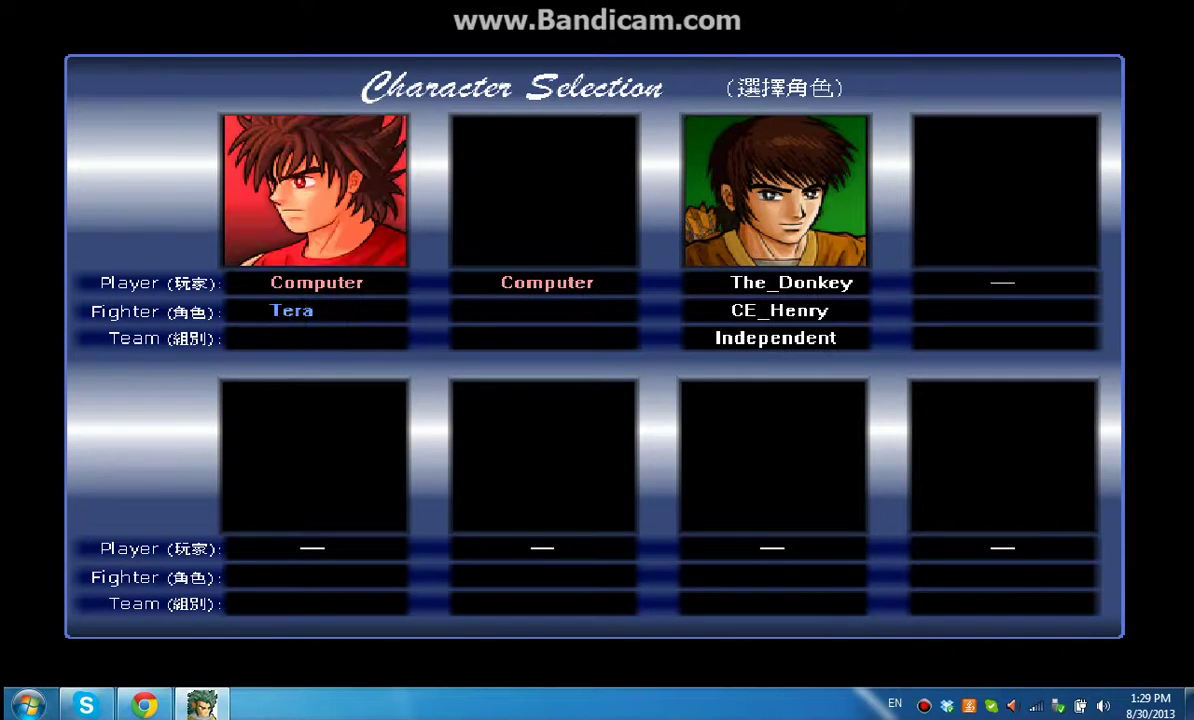
key(Right)
key(Right)
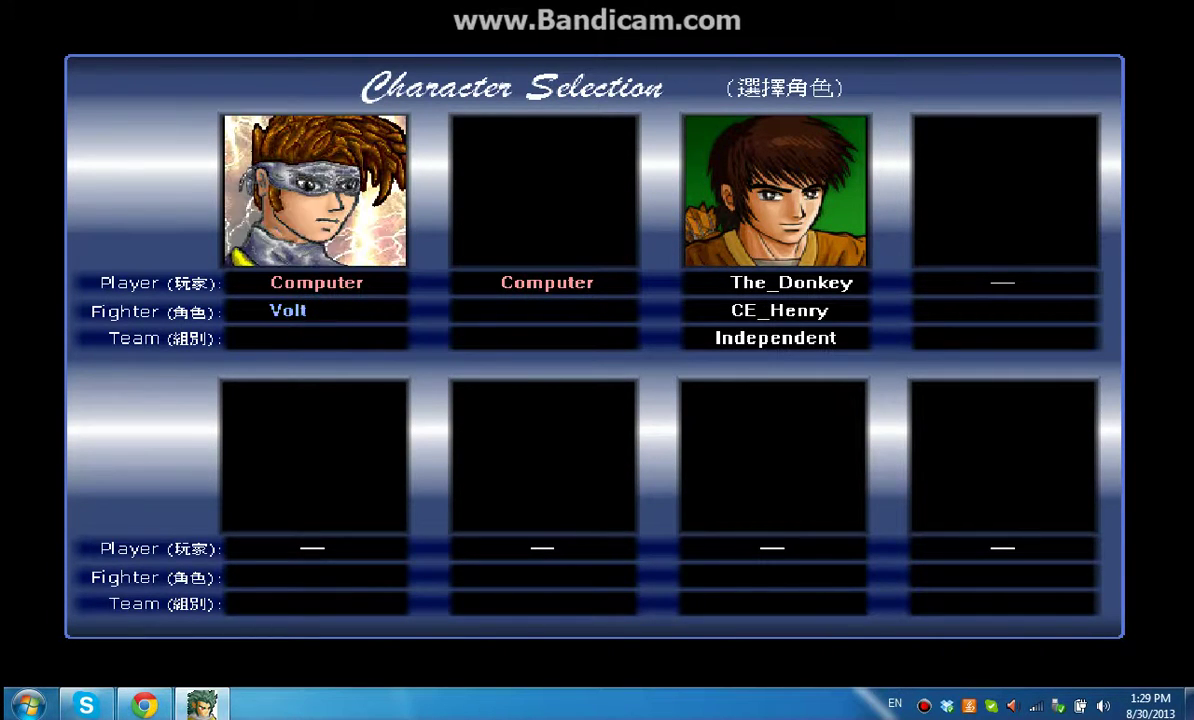
key(Right)
key(Left)
key(Left)
key(Left)
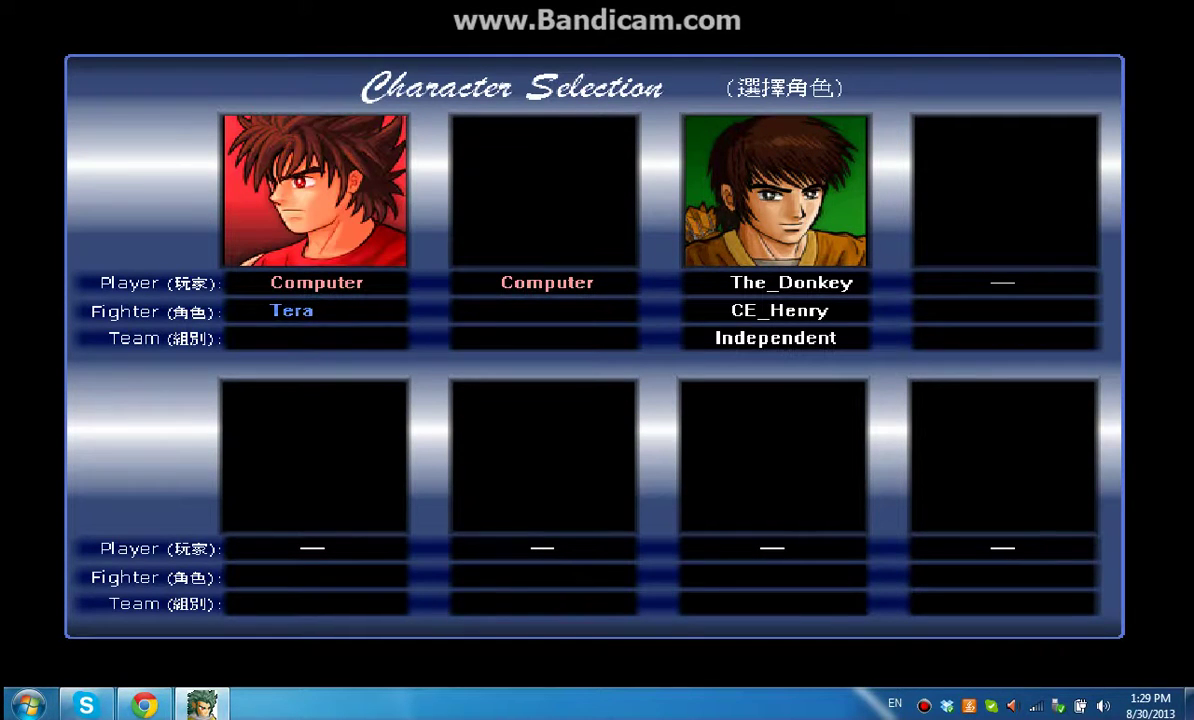
key(Left)
key(Right)
key(Right)
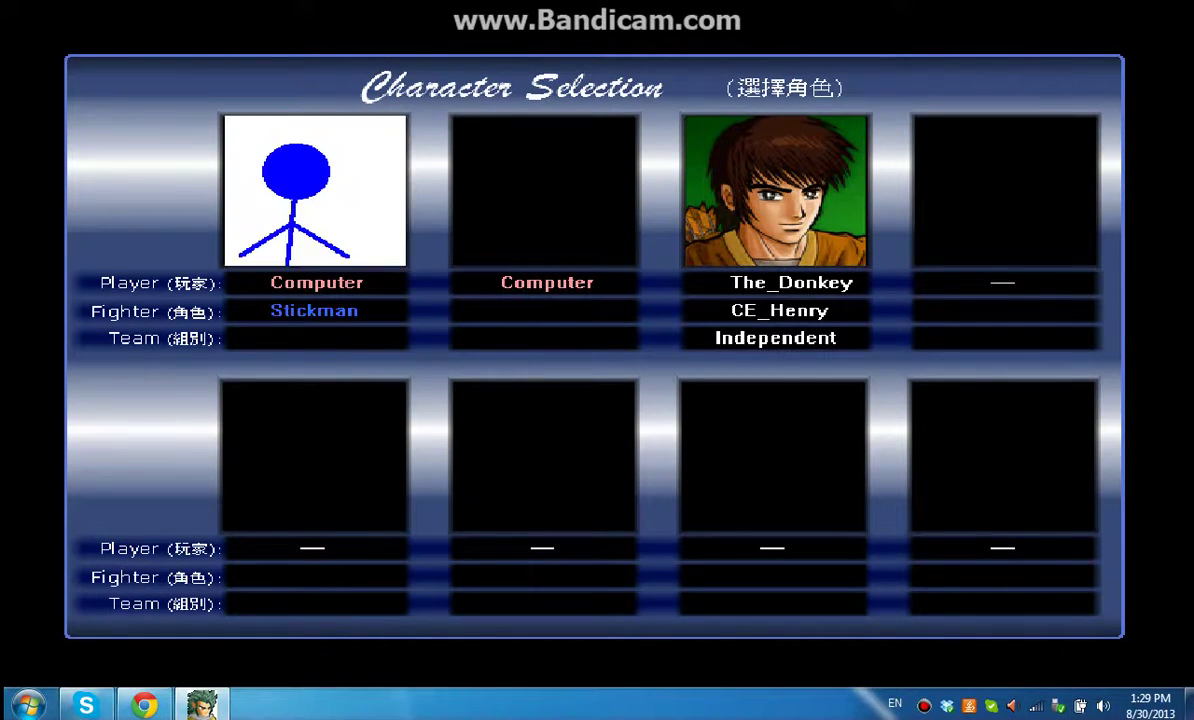
Choose DarkBatEX as the first computer player's fighter and set its team to Independent
key(Left)
key(Left)
key(Left)
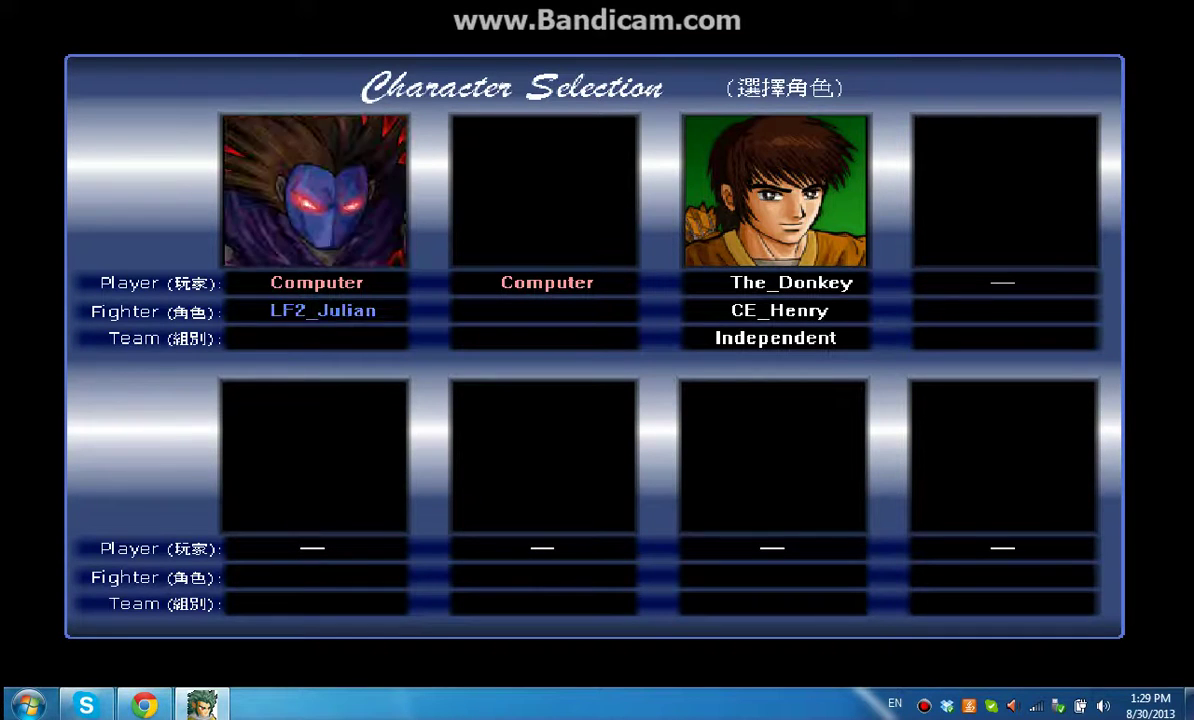
key(Left)
key(Right)
key(Left)
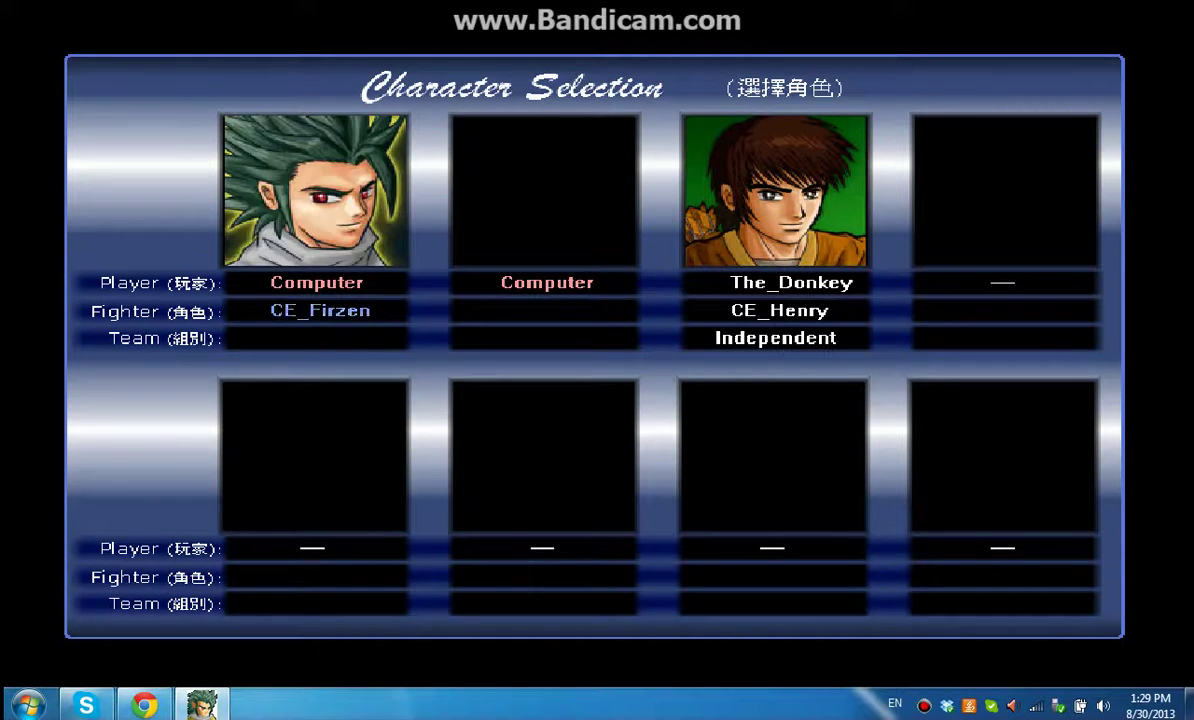
key(Left)
key(a)
key(a)
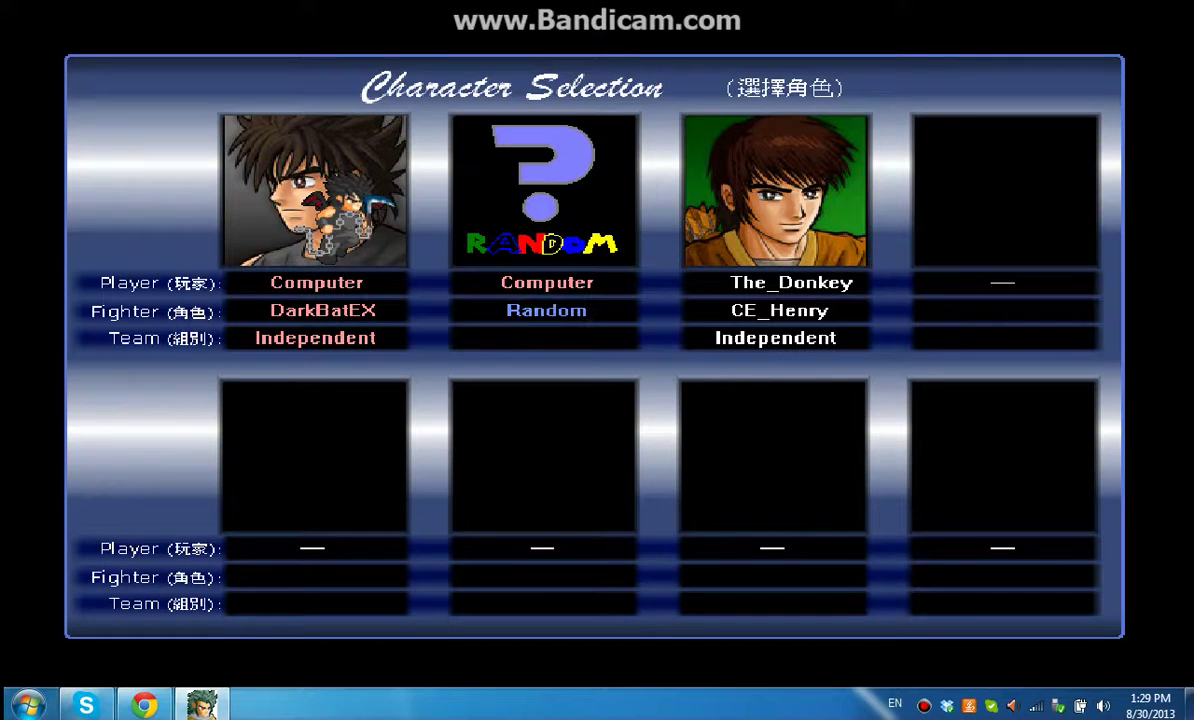
Choose VoltR as the second computer player's fighter and set its team to Independent
key(Left)
key(a)
key(a)
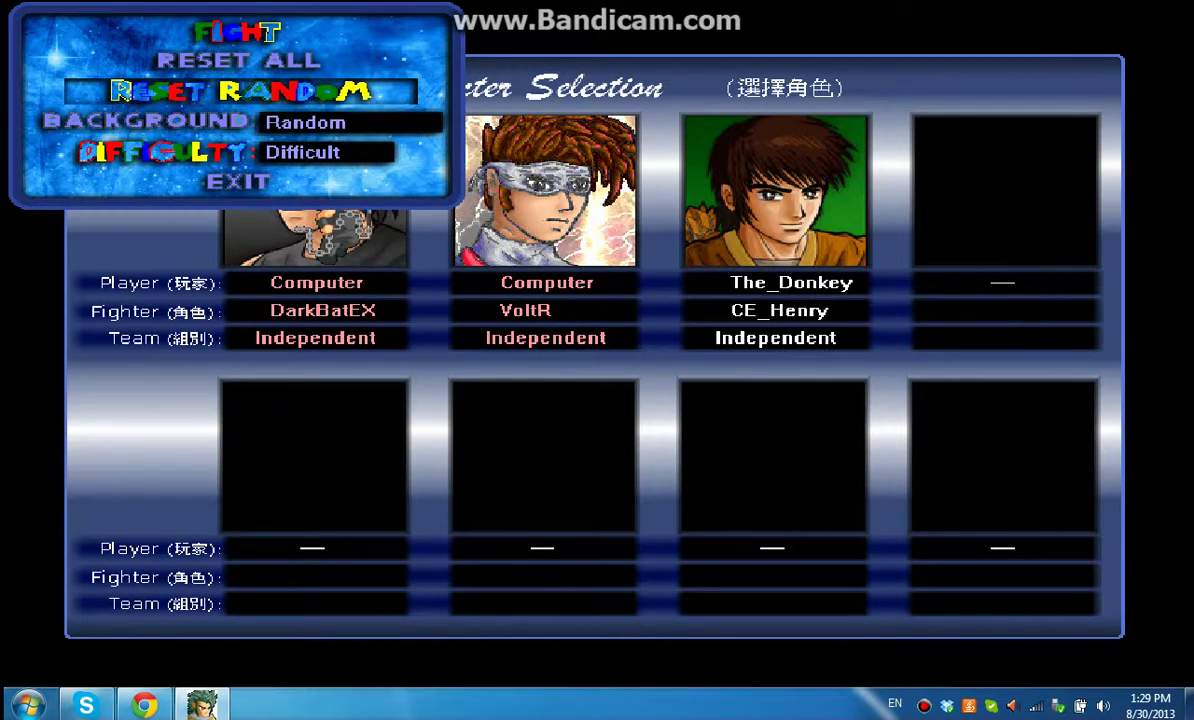
Start the fight with the chosen fighters, keeping the Random background and Difficult difficulty
key(Up)
key(Up)
key(a)
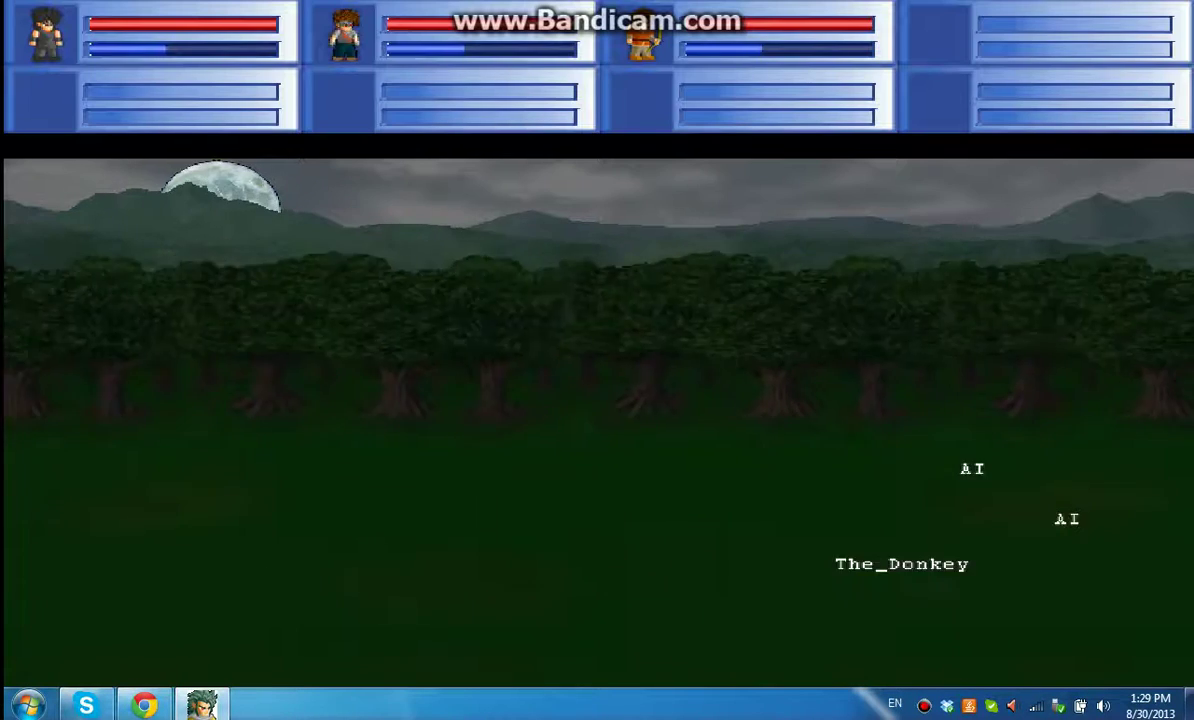
Run the archer back and forth across the forest arena between the computer opponents, and leave the match
key(Right)
key(Right)
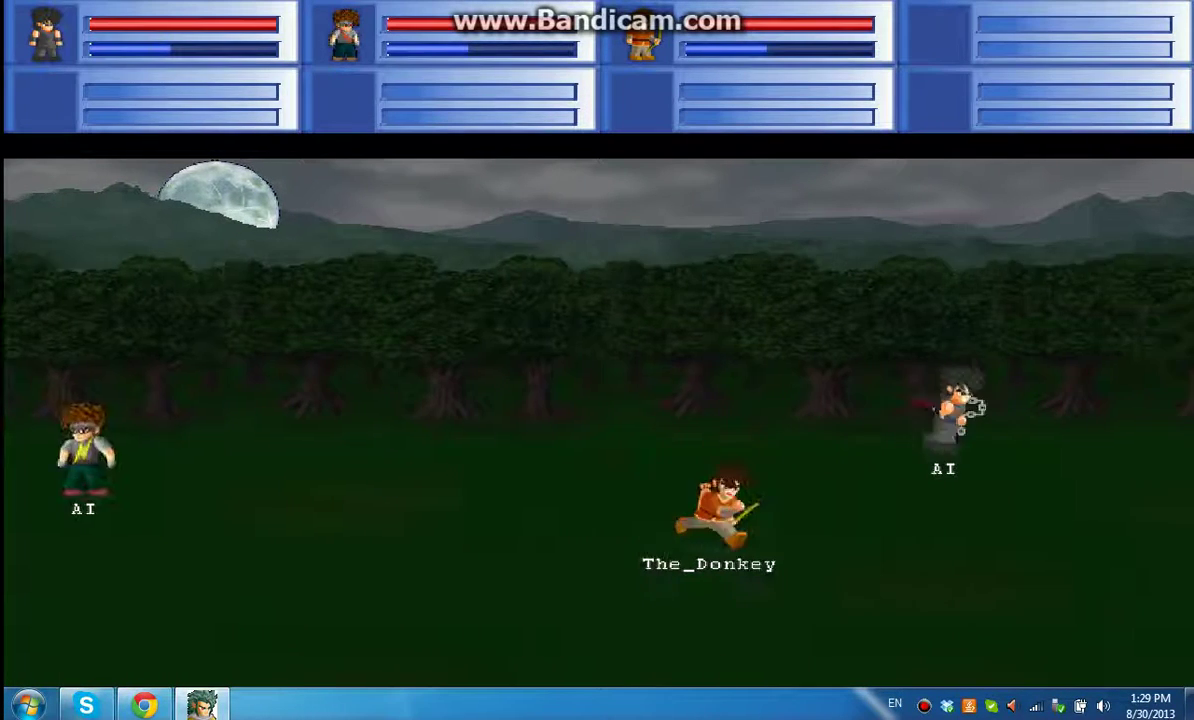
key(Left)
key(Left)
key(Left)
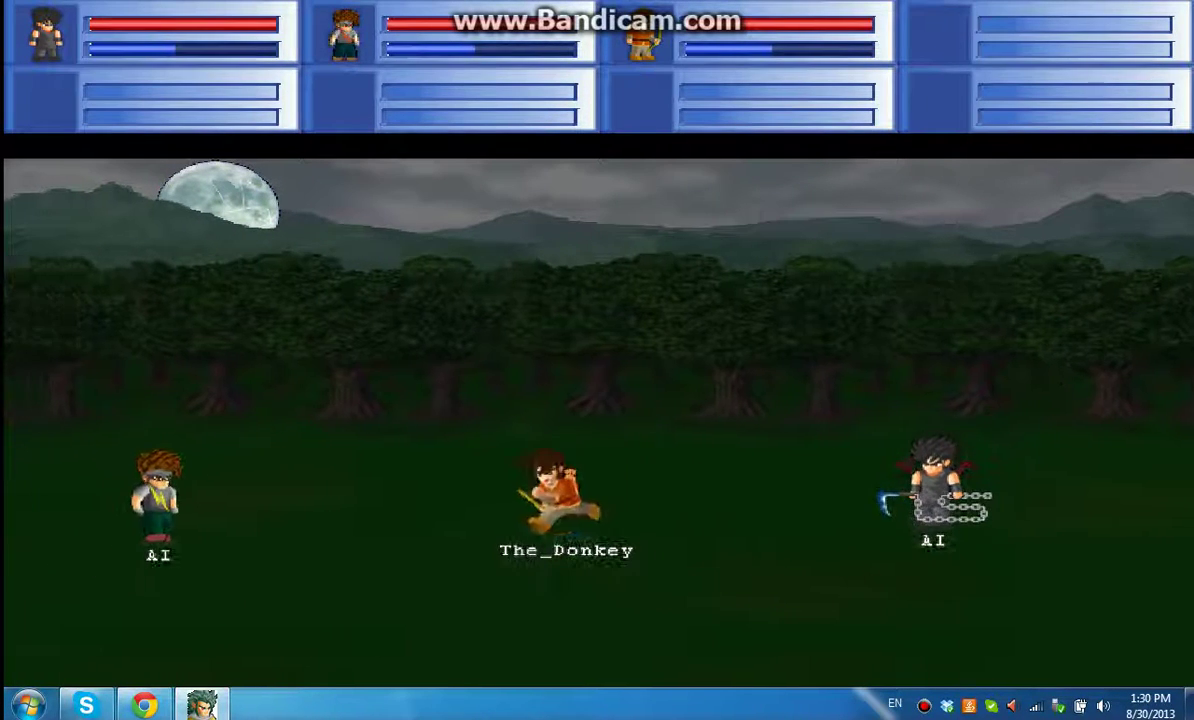
key(Up)
key(Right)
key(Down)
key(Left)
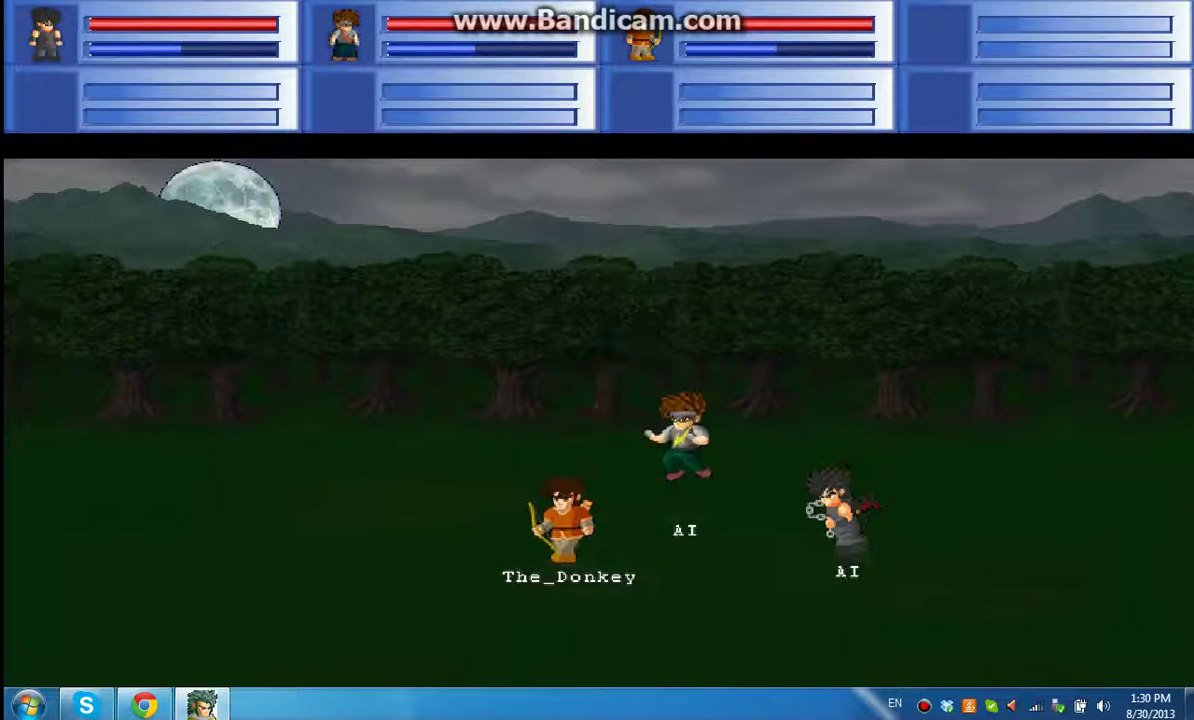
key(F4)
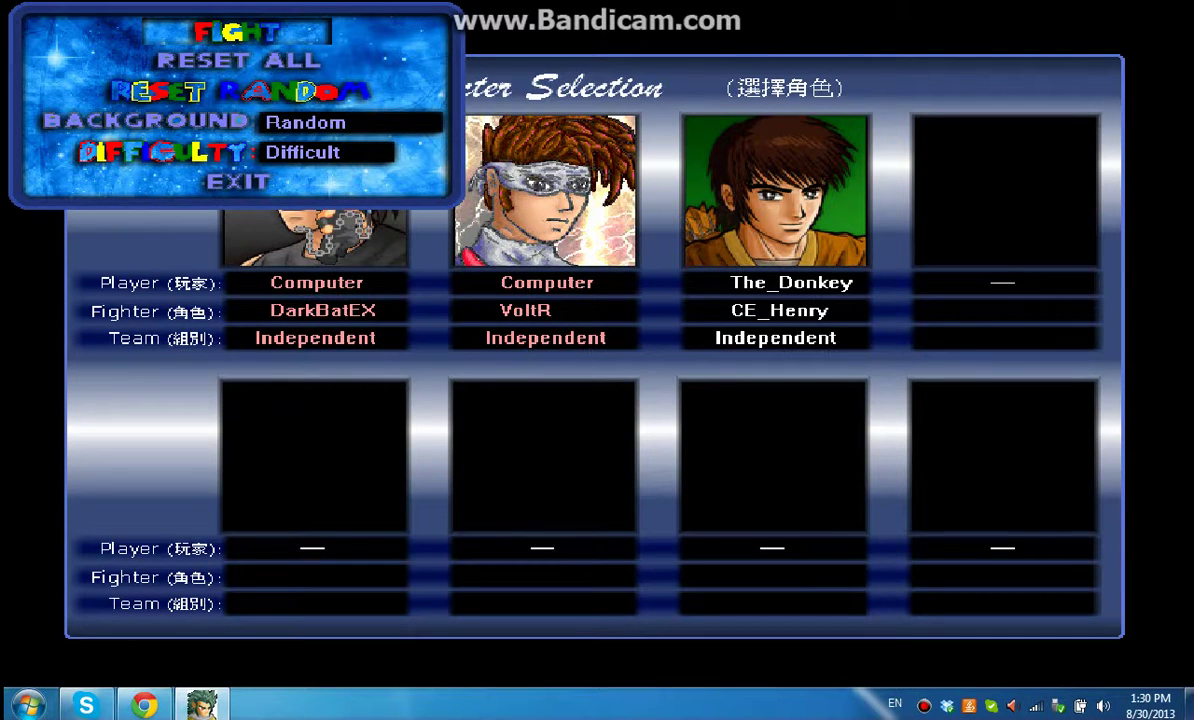
Start another fight with the same fighters and run the archer away from the computer opponents
key(Return)
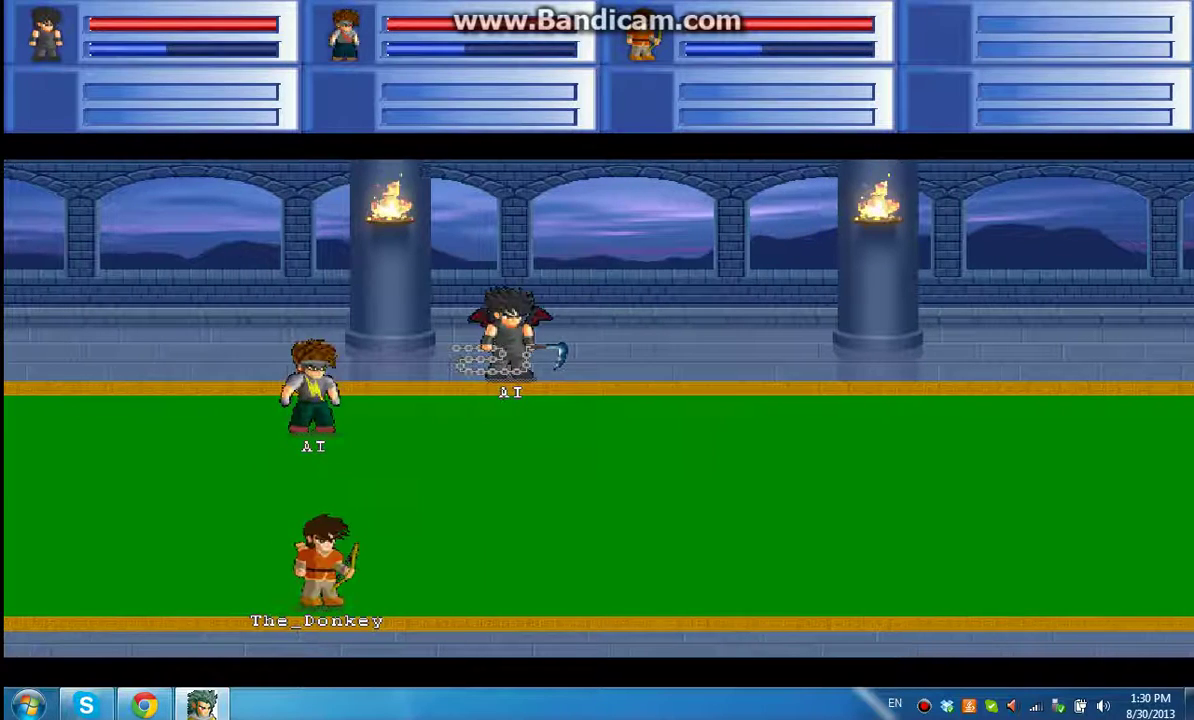
key(Right)
key(Right)
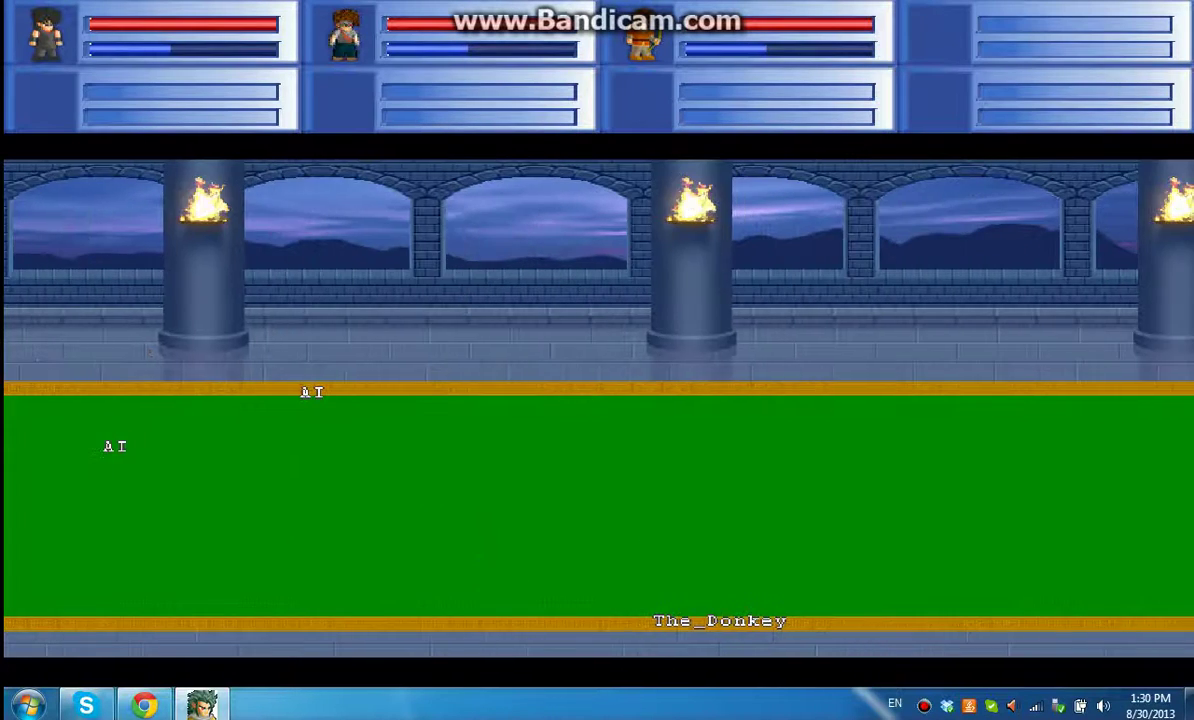
key(Up)
key(Left)
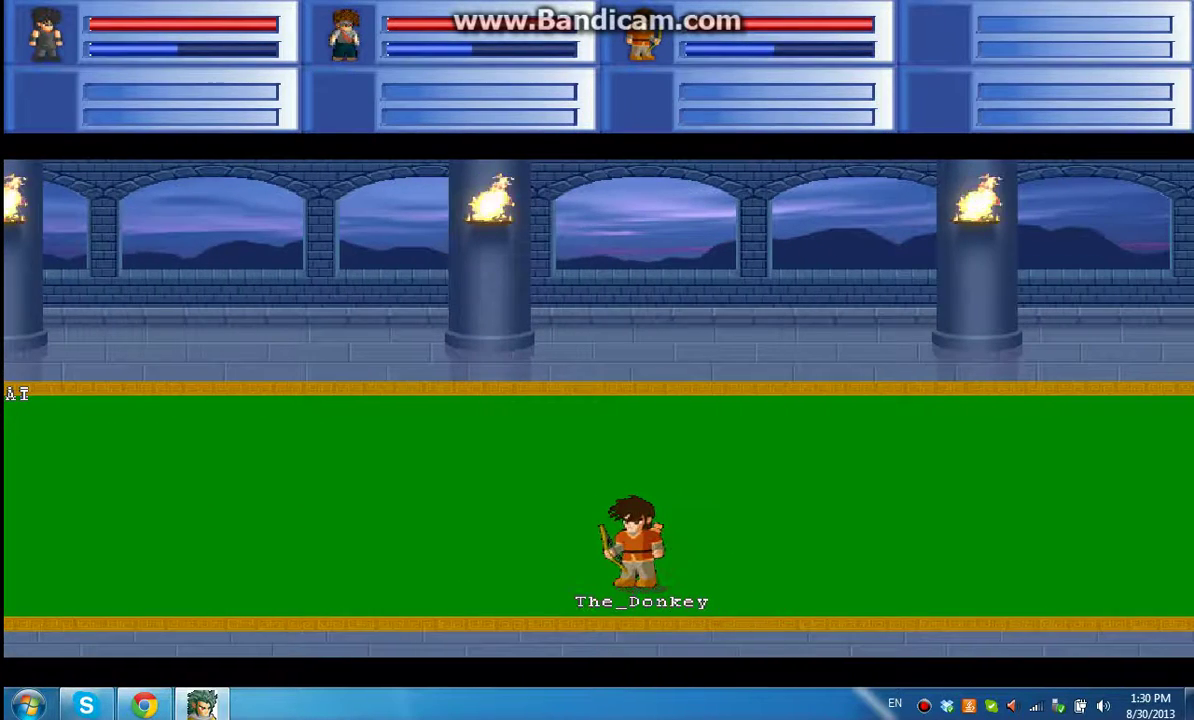
Toggle the unlimited-mana cheat three times and restore every fighter's health and mana to full
key(F6)
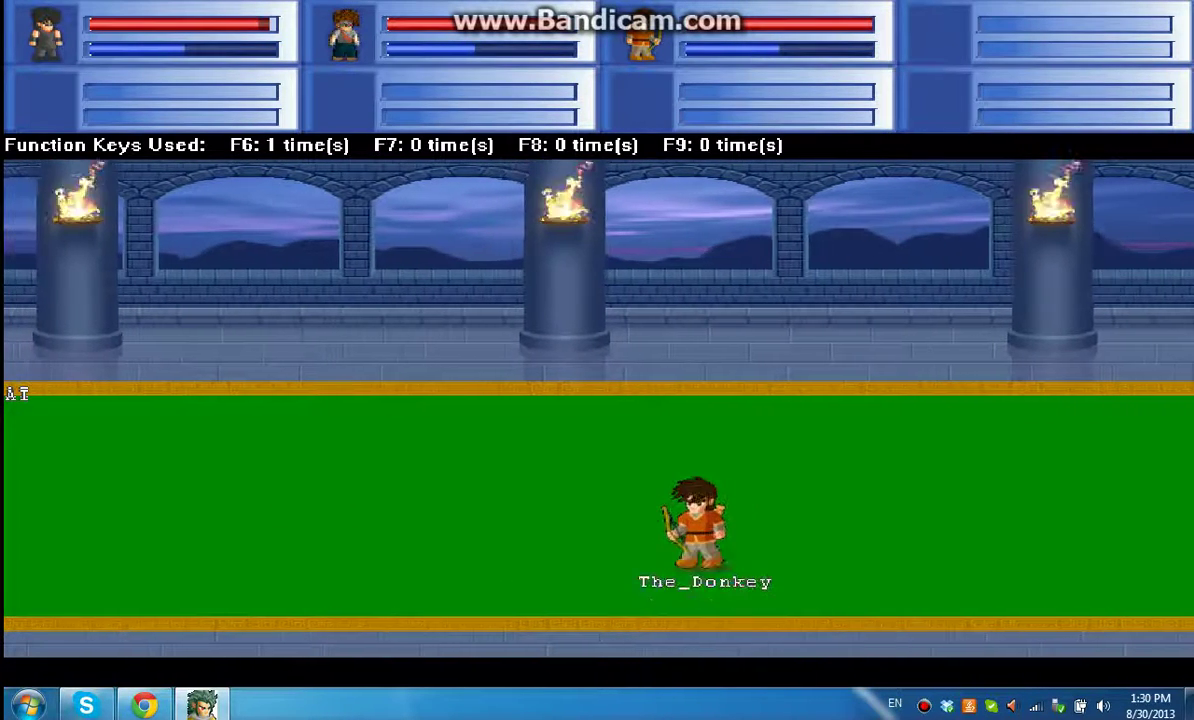
key(F6)
key(F6)
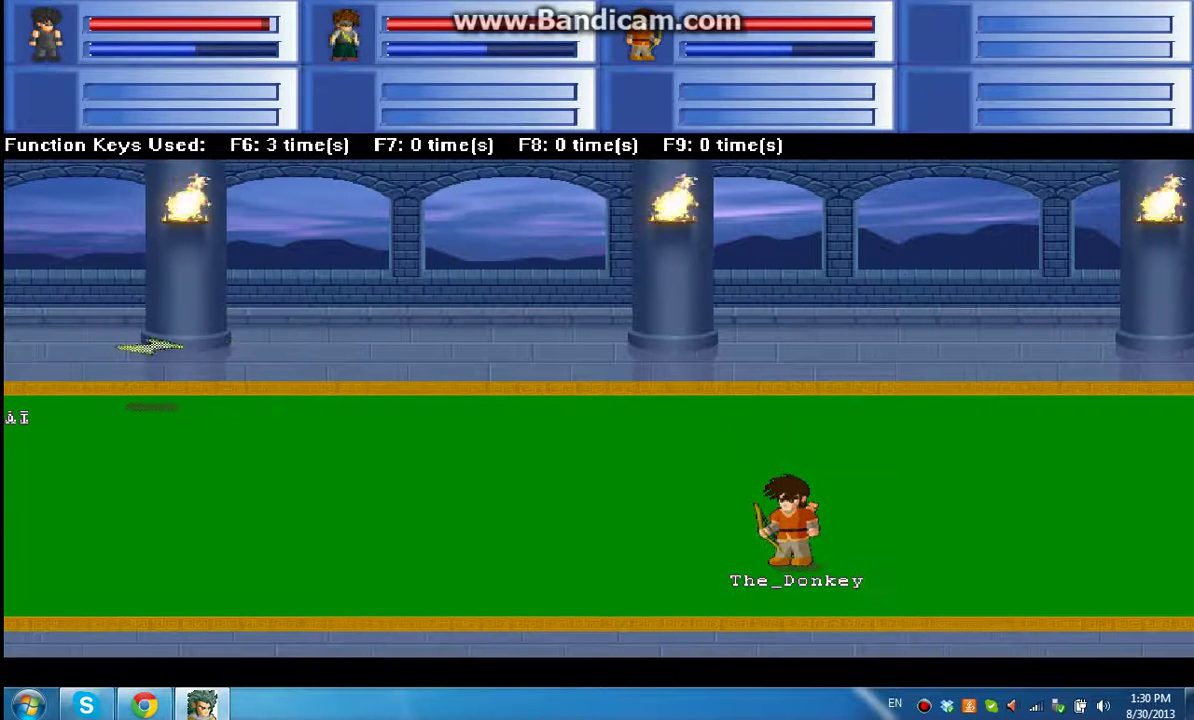
key(F7)
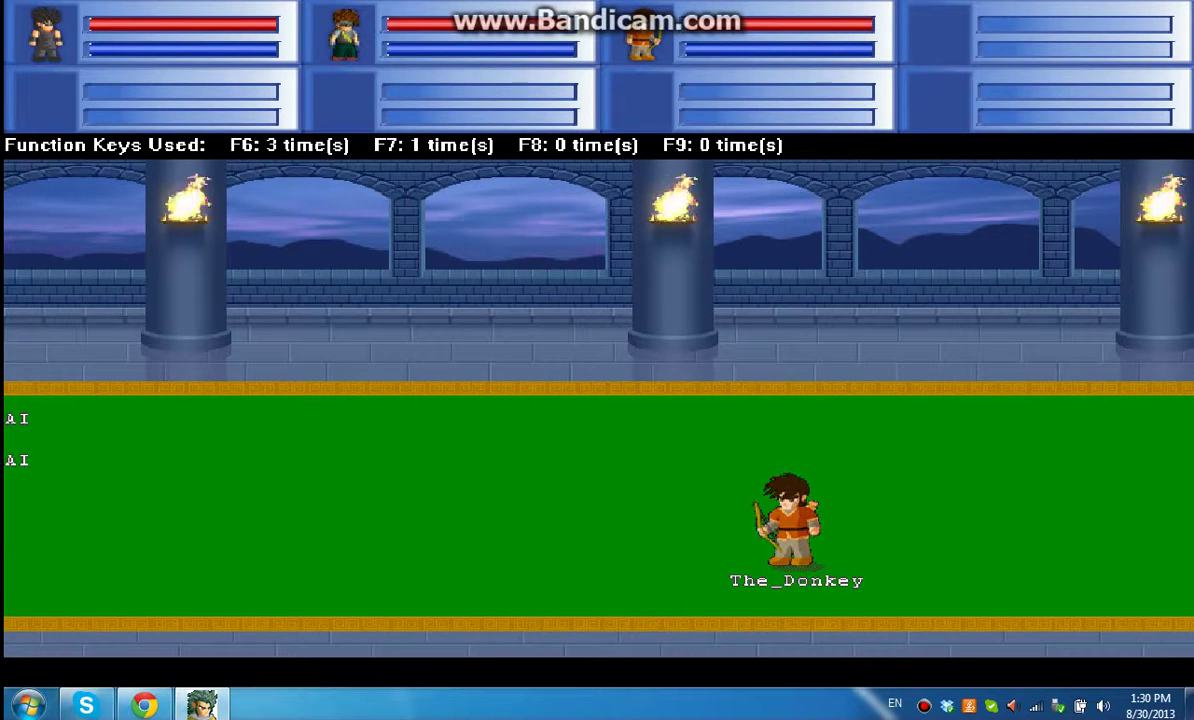
Move the archer toward the computer opponents and turn him to face them for an attack
key(Left)
key(Left)
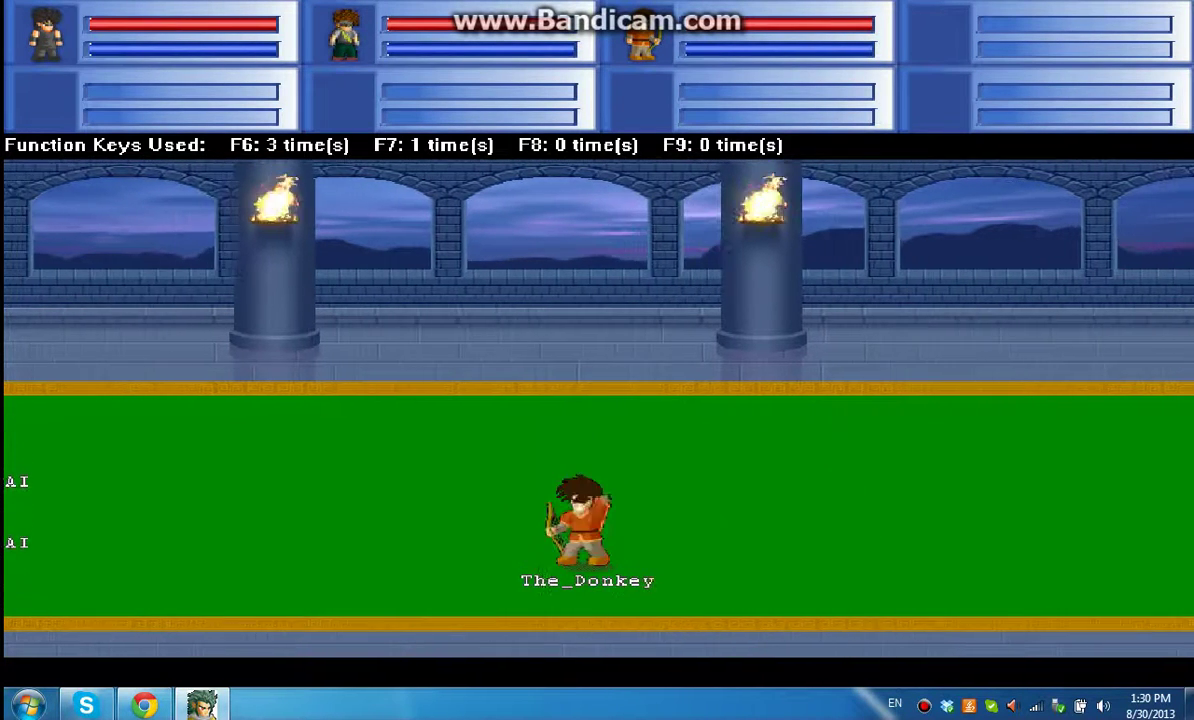
key(s)
key(Left)
key(Left)
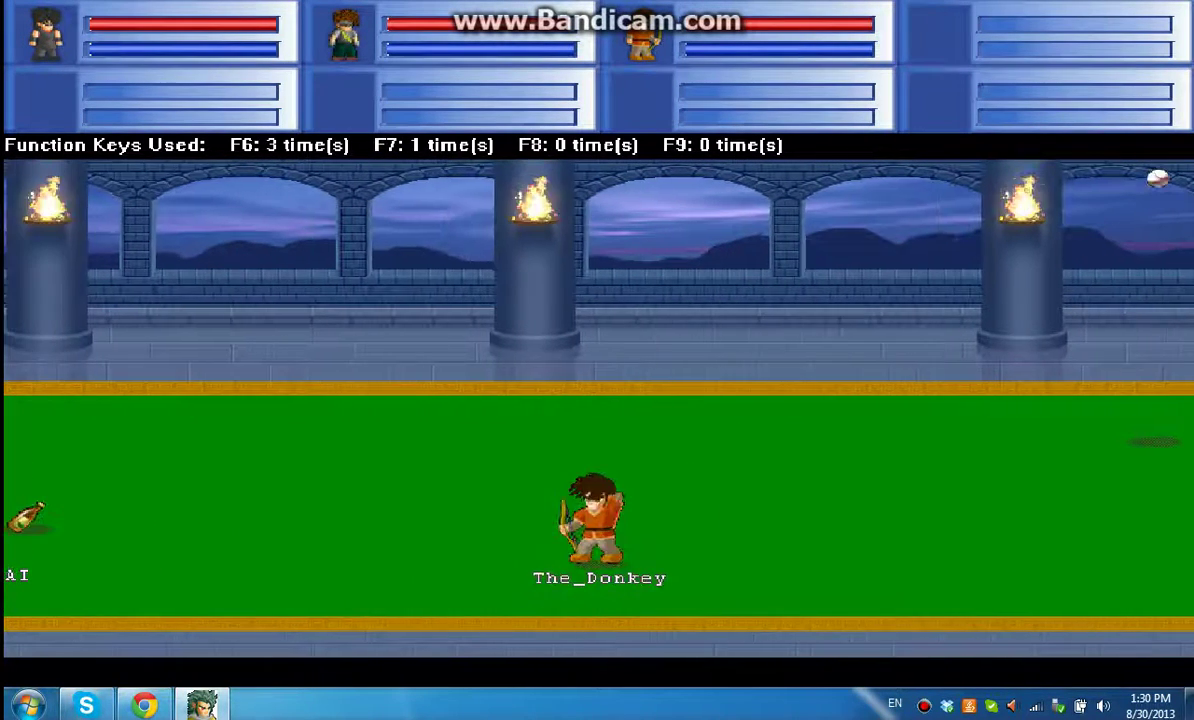
Shoot a rapid series of arrows across the arena at the computer opponents
key(a)
key(s)
key(s)
key(s)
key(s)
key(s)
key(s)
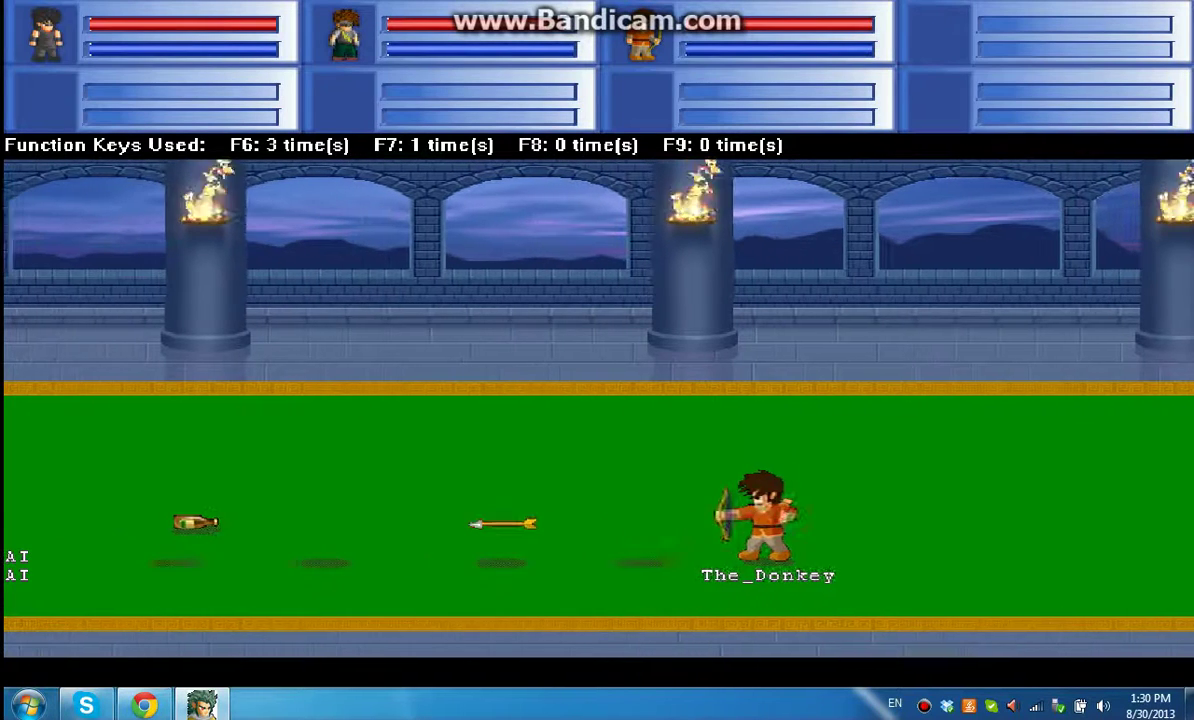
key(a)
key(a)
key(a)
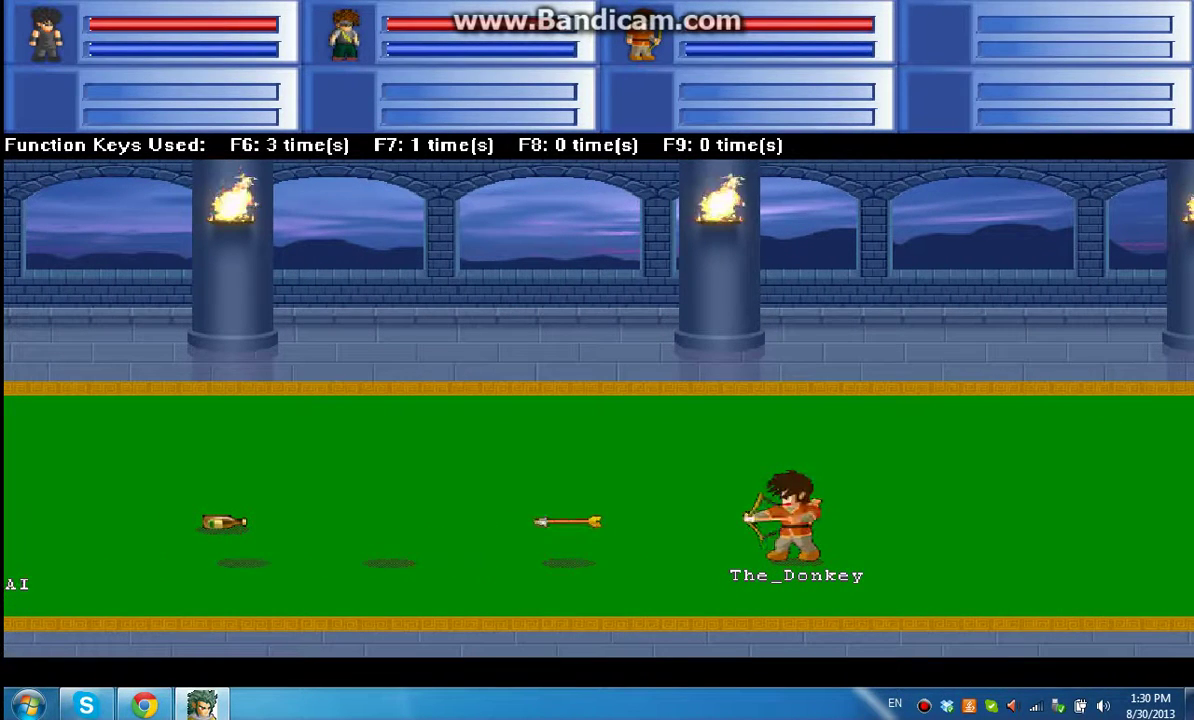
Keep the archer in place and fire further arrows at the two approaching computer opponents
key(a)
key(a)
key(a)
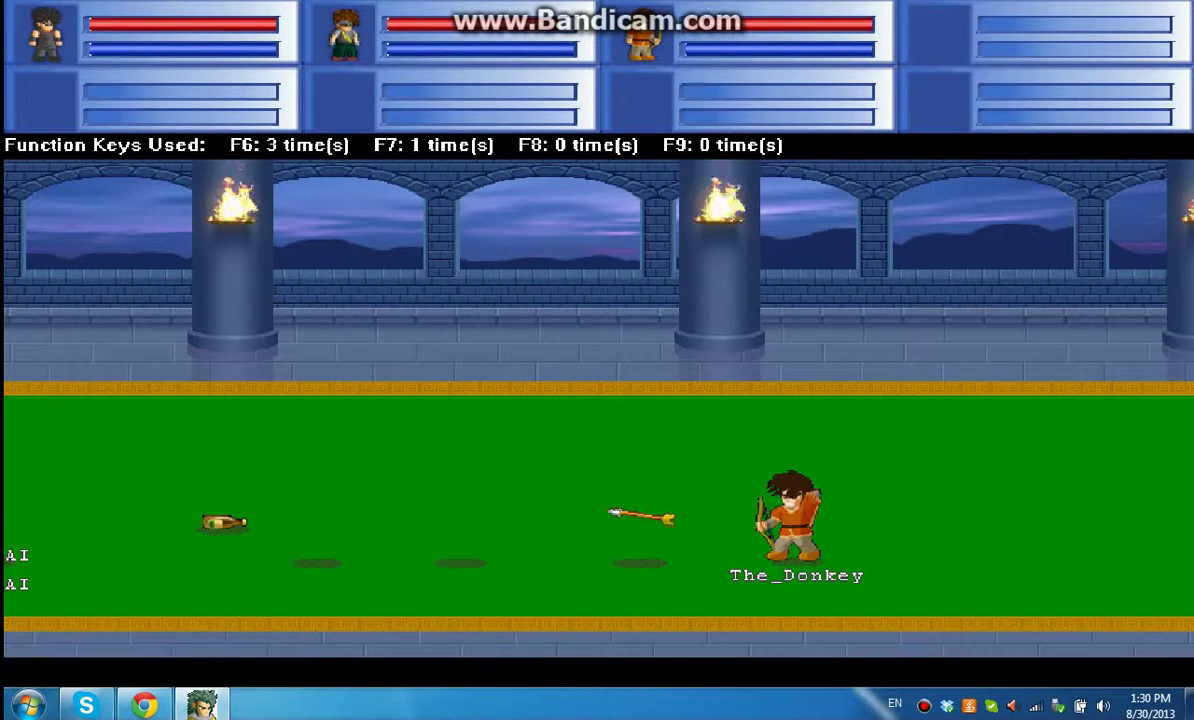
key(a)
key(a)
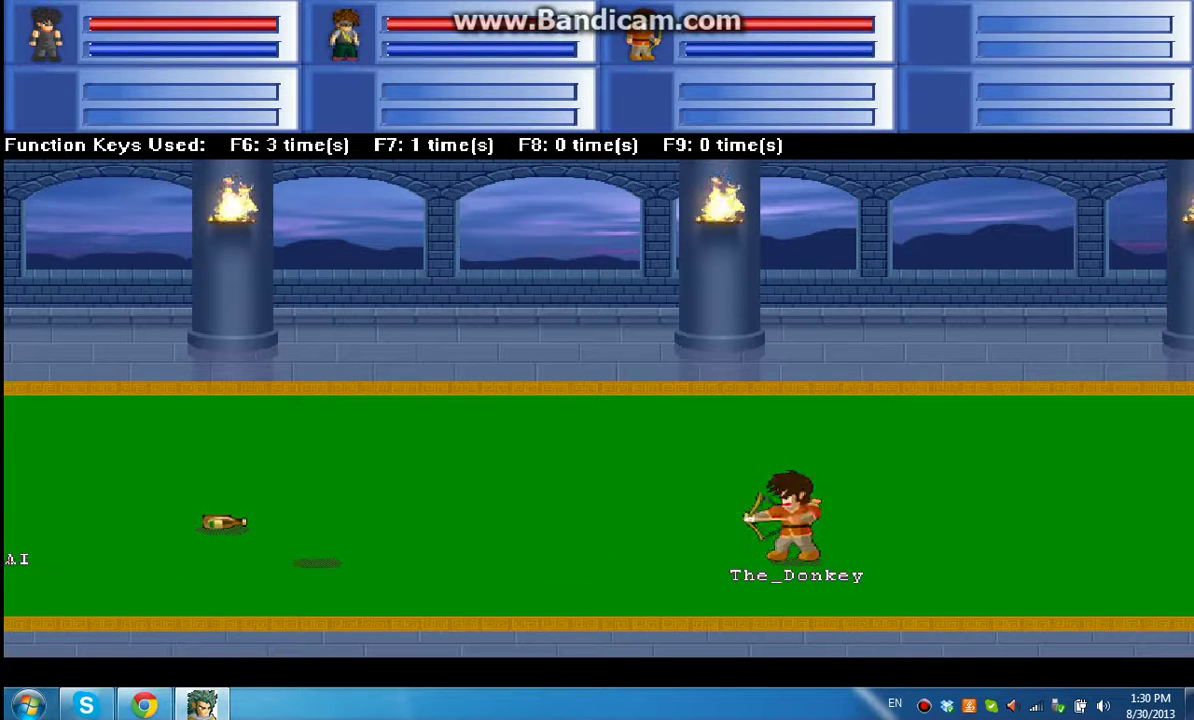
Run the archer closer to the computer opponents and attack them from a distance
key(Up)
key(Left)
key(Left)
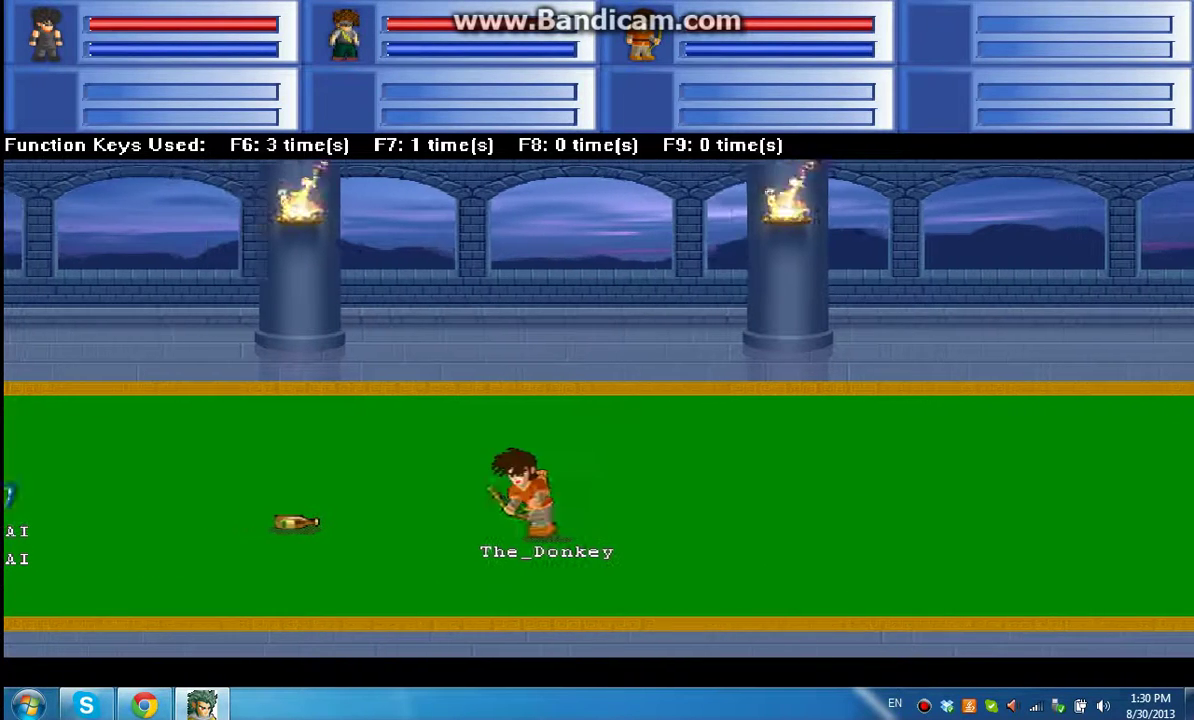
key(Right)
key(Left)
key(a)
key(d)
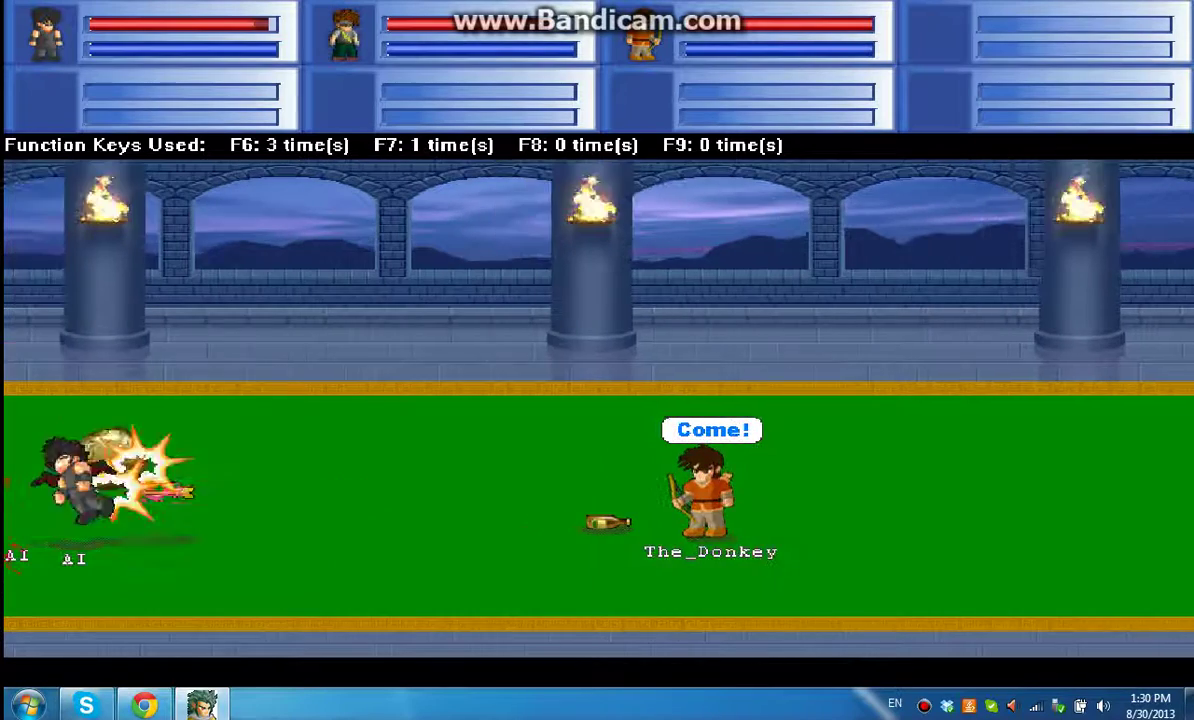
Charge the archer up to both computer opponents, then turn him to run away from them
key(Left)
key(Left)
key(s)
key(Left)
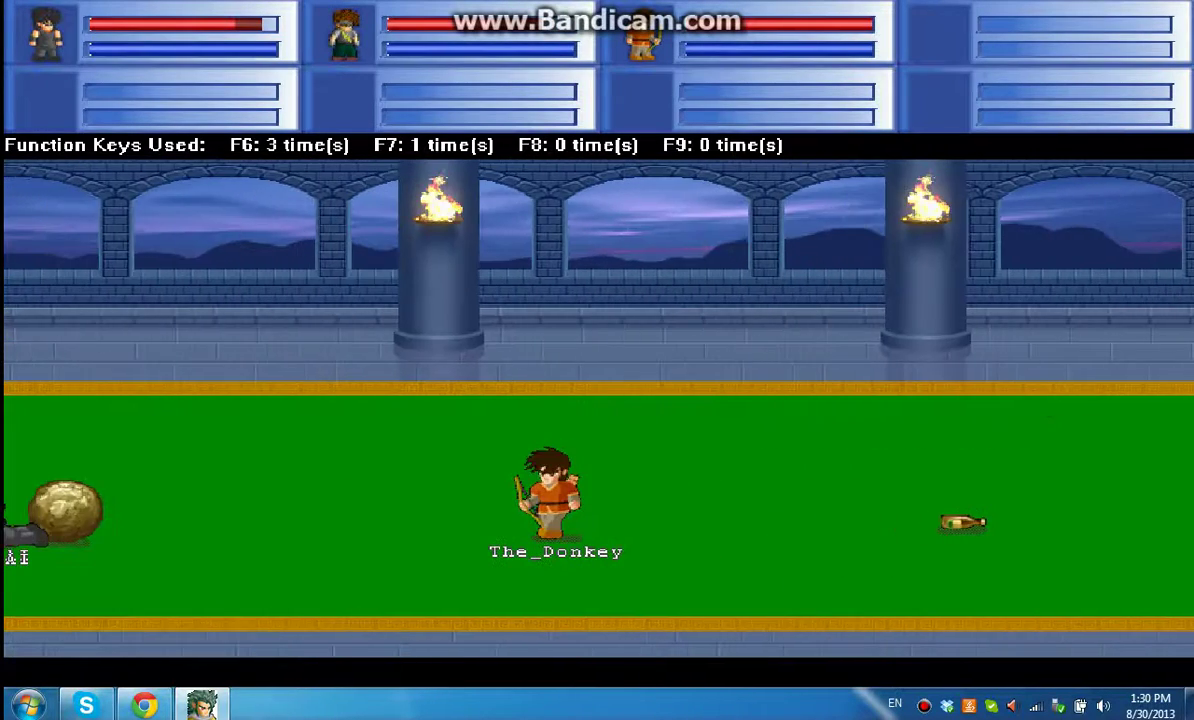
key(s)
key(Right)
key(Right)
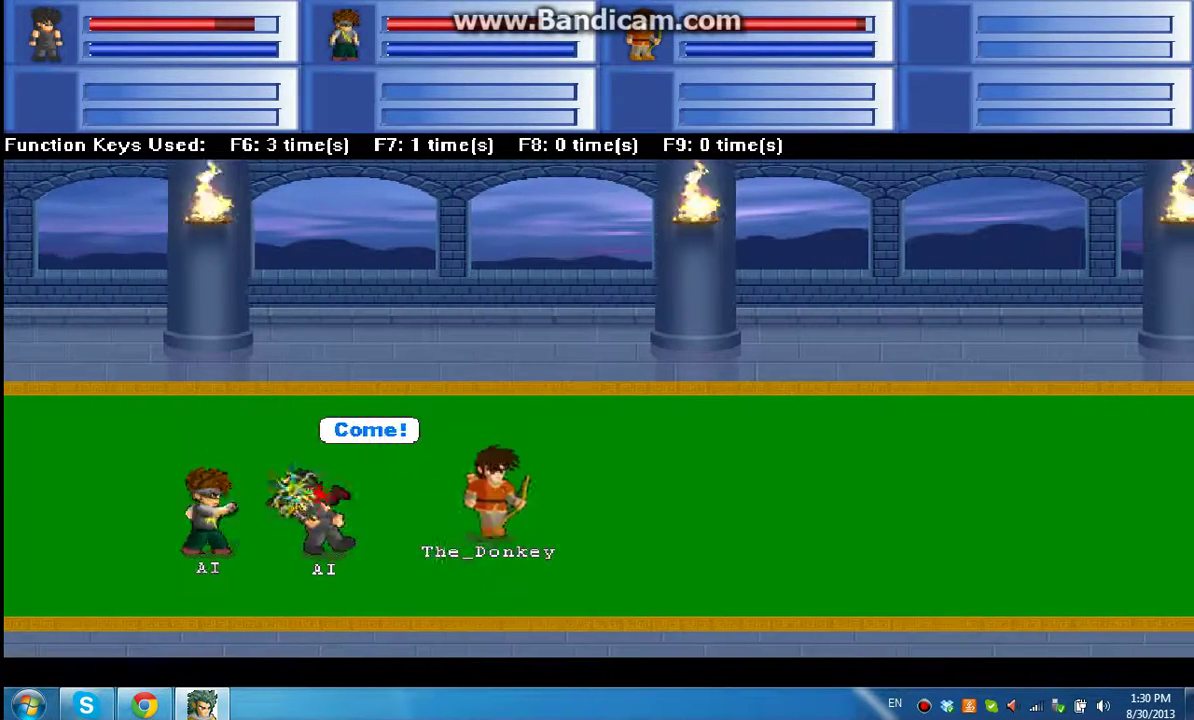
Retreat from the opponents, then turn the archer back and make him jump toward them
key(Right)
key(Right)
key(Left)
key(Left)
key(s)
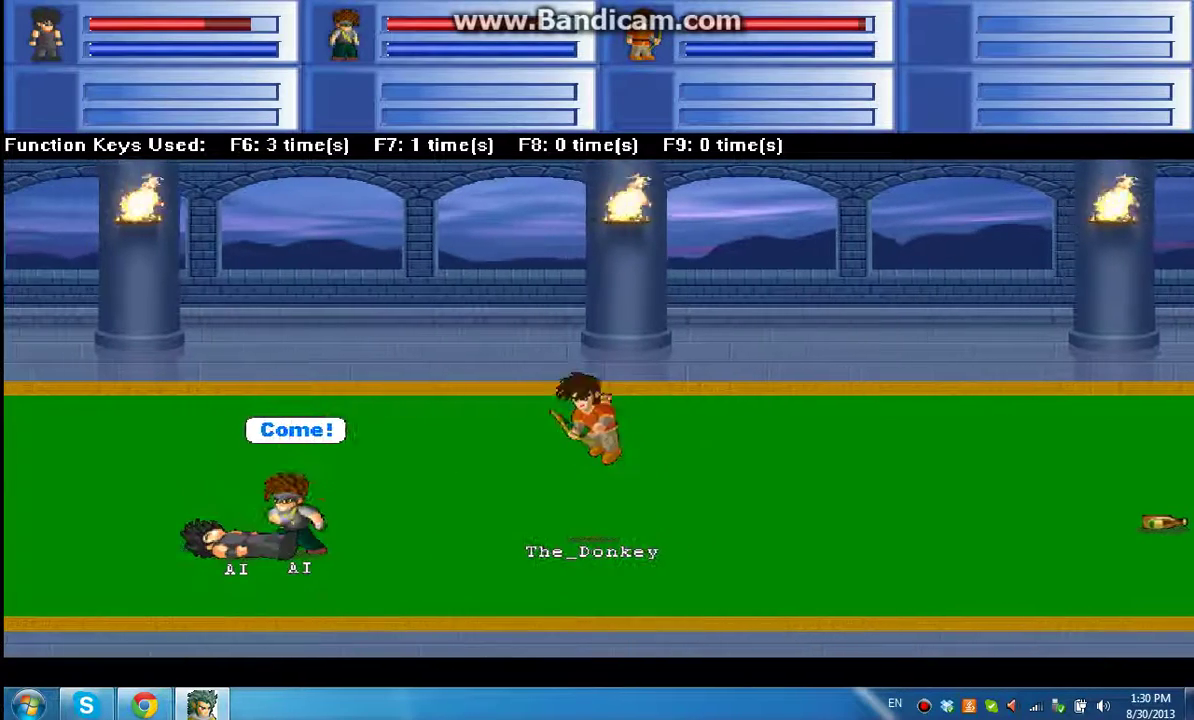
Run the archer away from the pursuing opponents toward the bottle and dodge their attacks
key(Right)
key(Right)
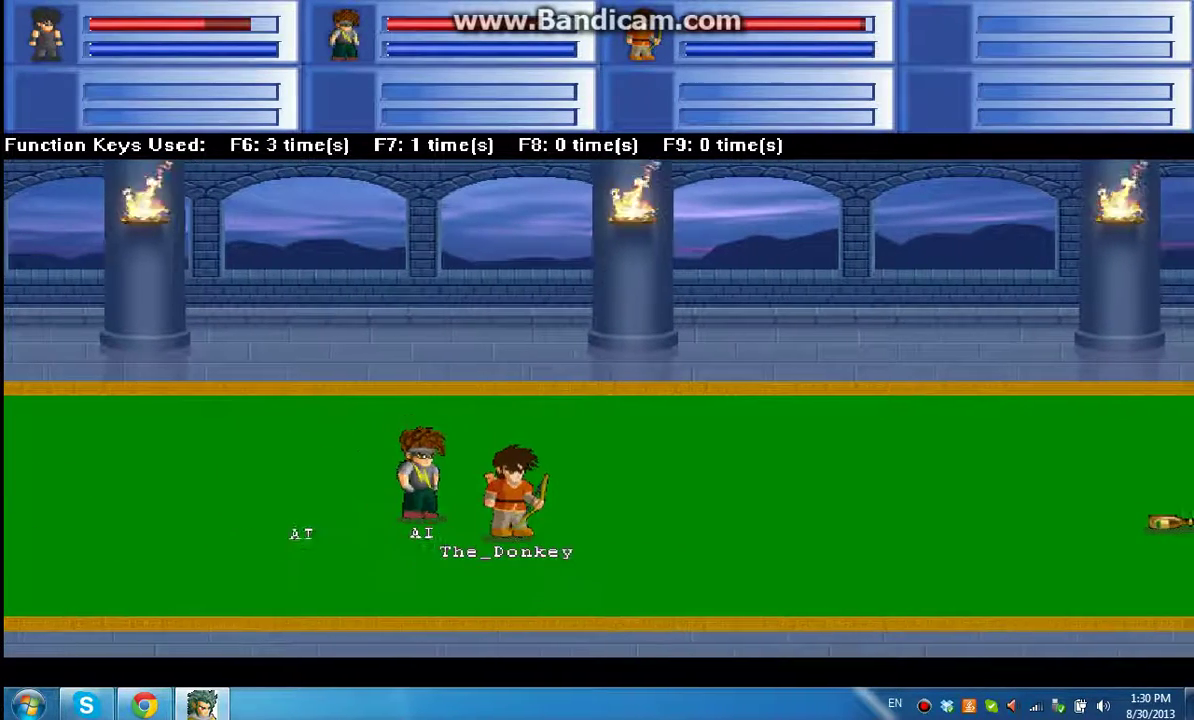
key(Right)
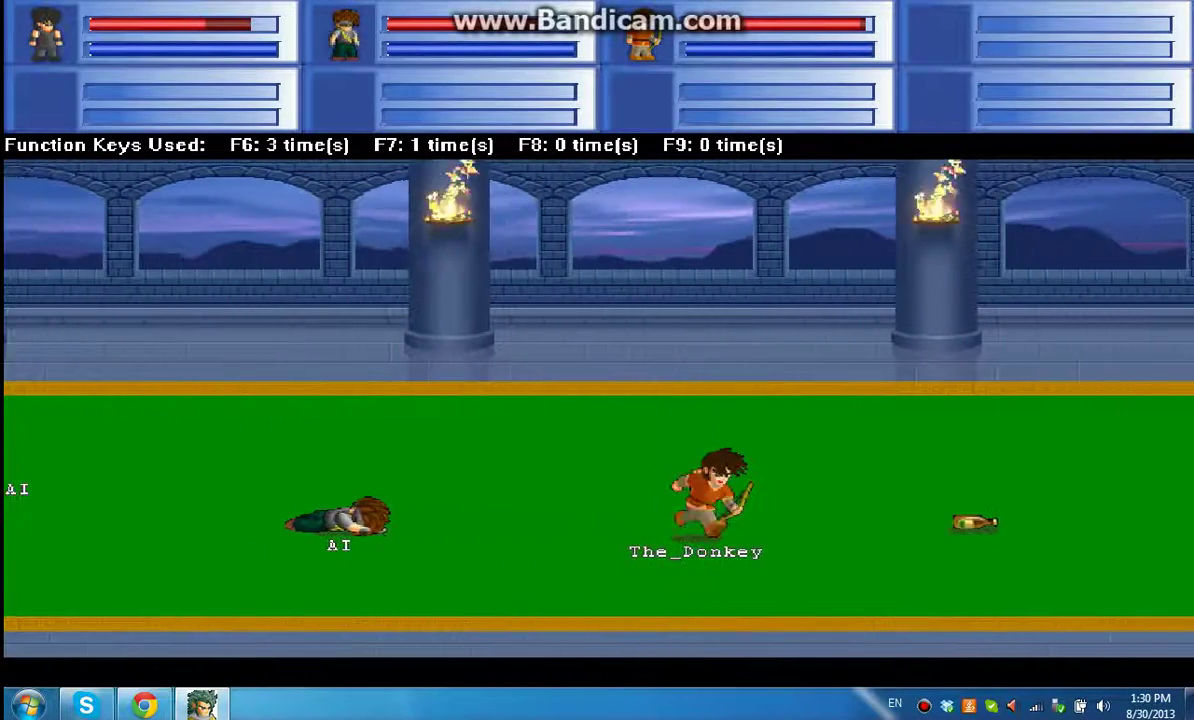
key(Left)
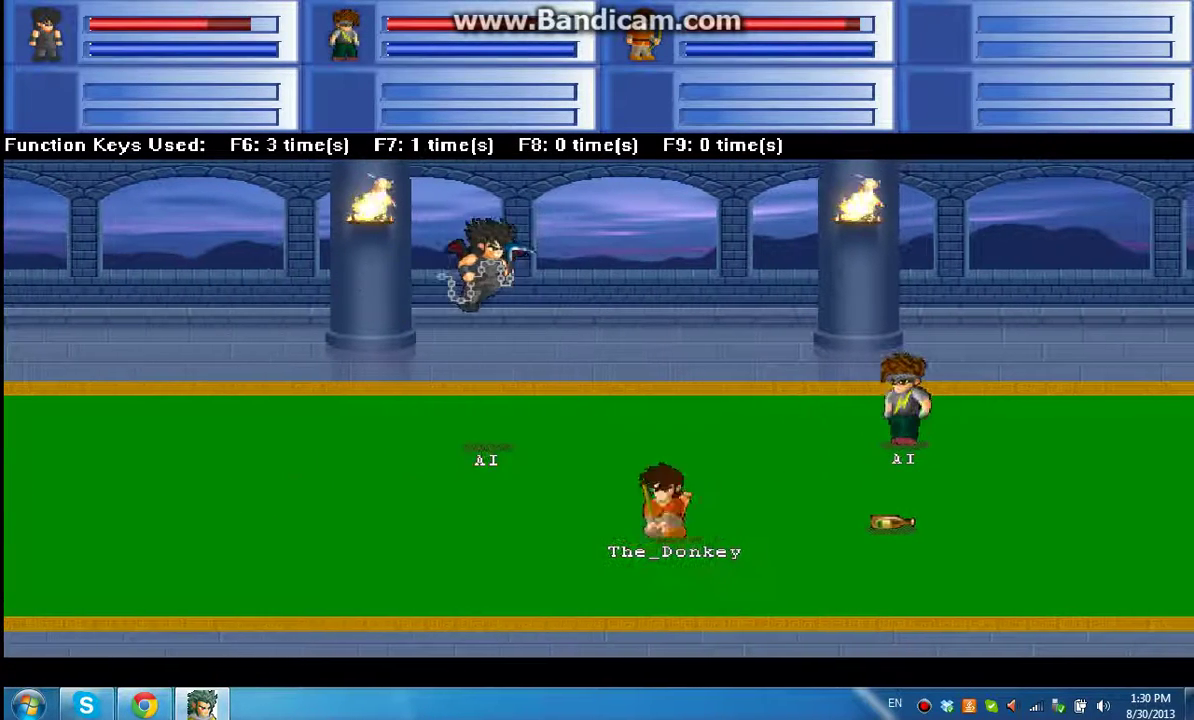
key(Up)
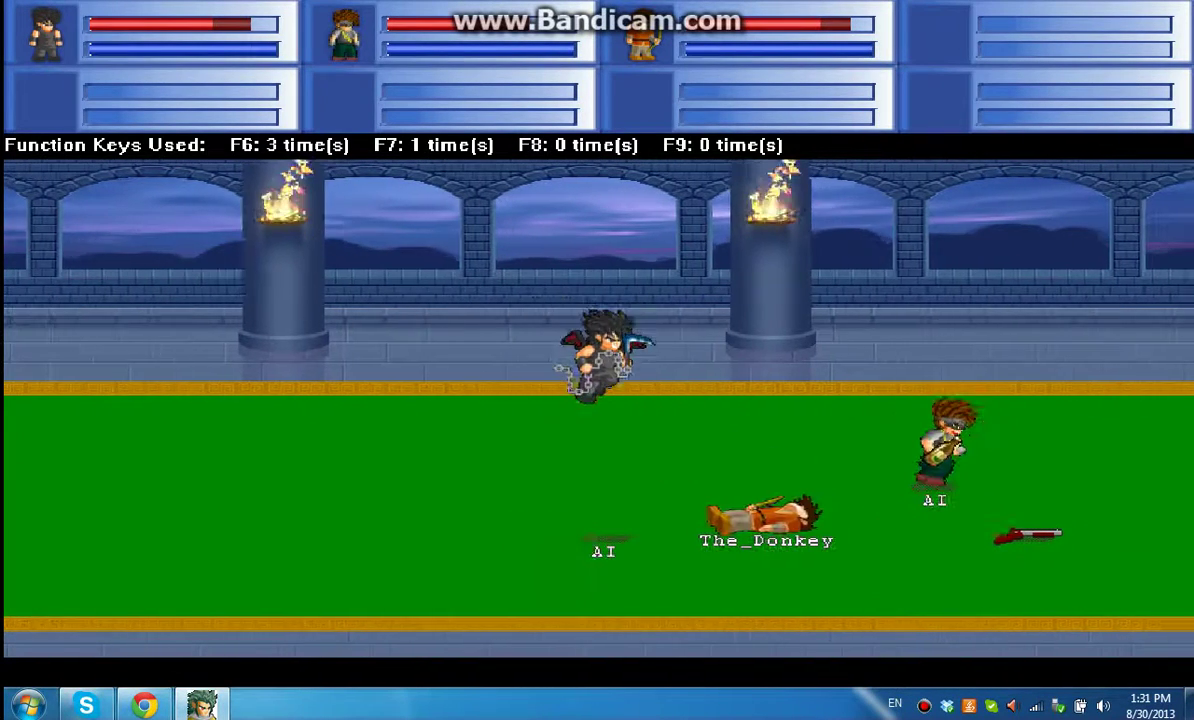
Run the archer clear of both opponents, turn him around and shoot at the winged fighter
key(Left)
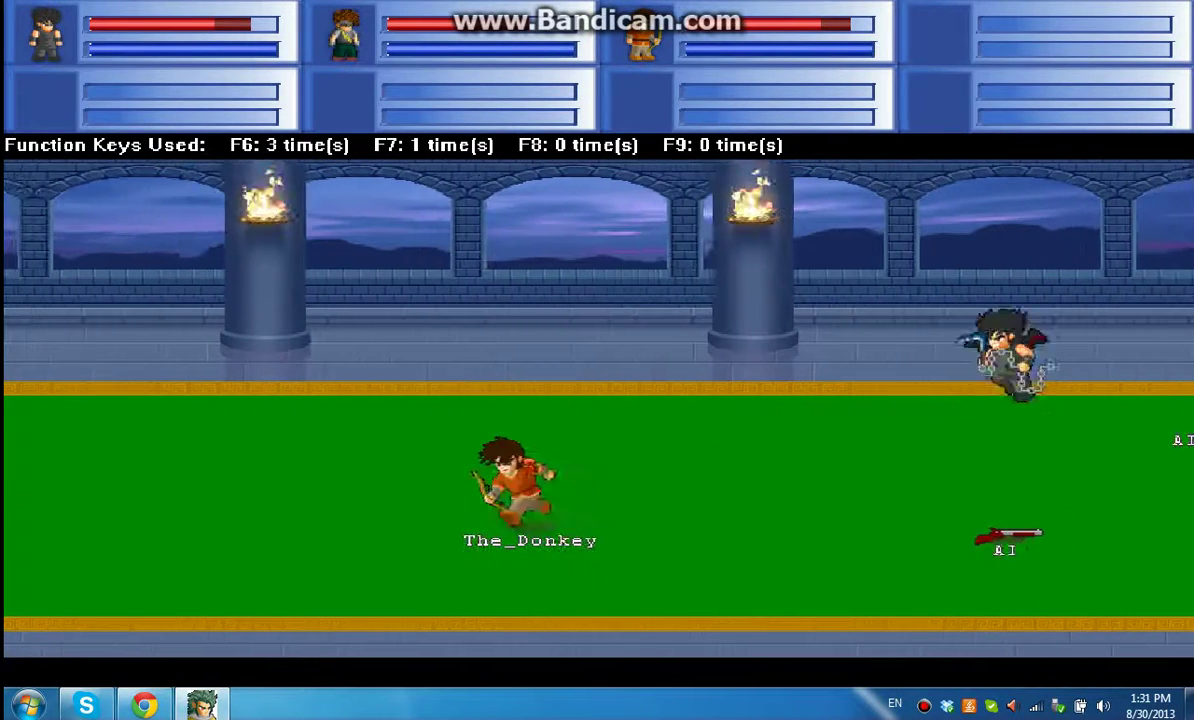
key(Right)
key(Return)
key(Up)
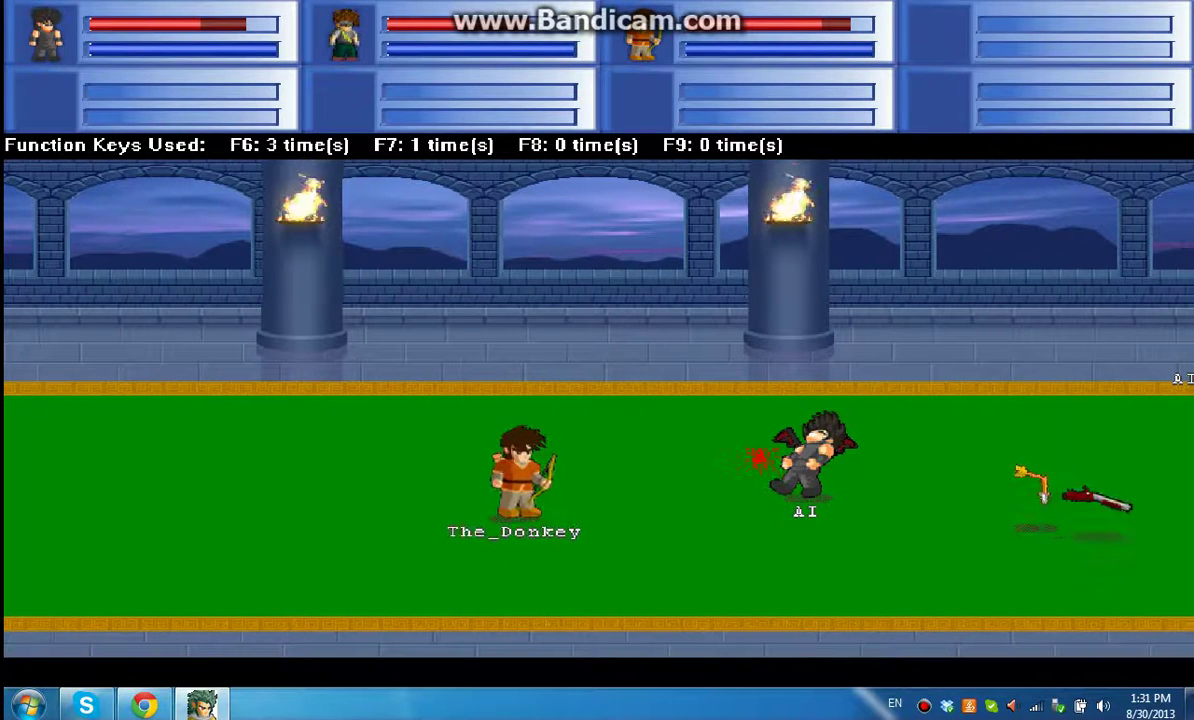
key(Right)
key(a)
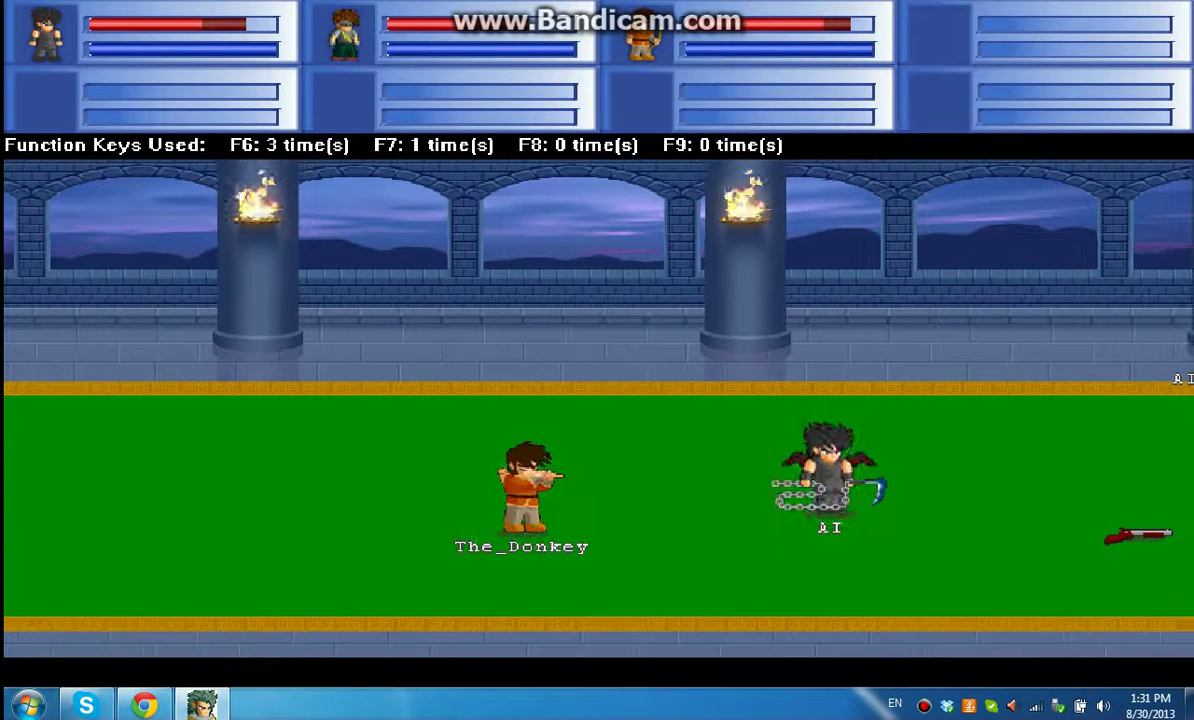
key(a)
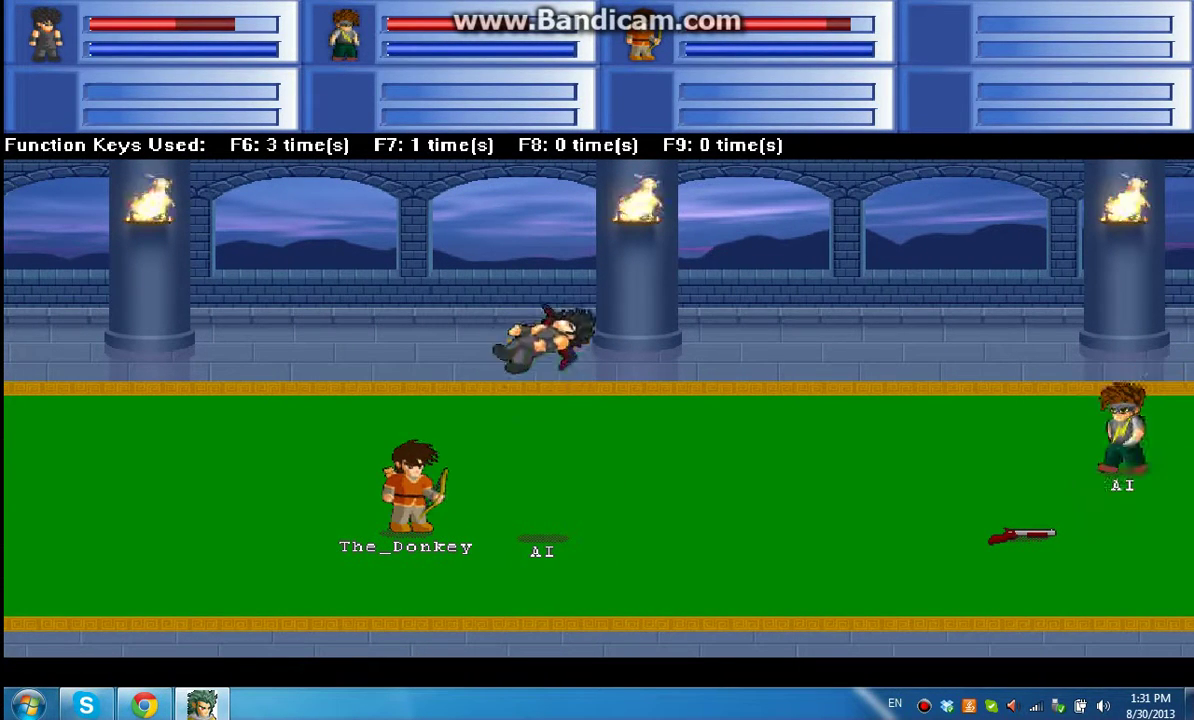
Fight the winged opponent at close range with the archer's attack, jump and defend moves
key(space)
key(a)
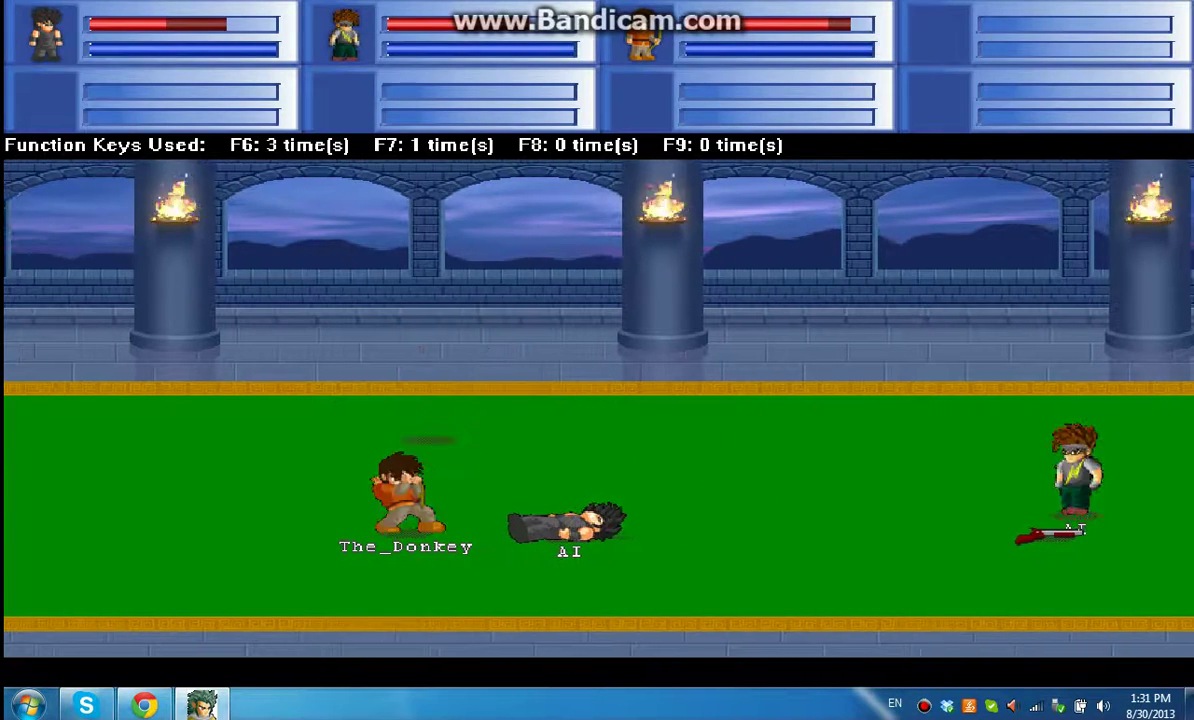
key(Right)
key(space)
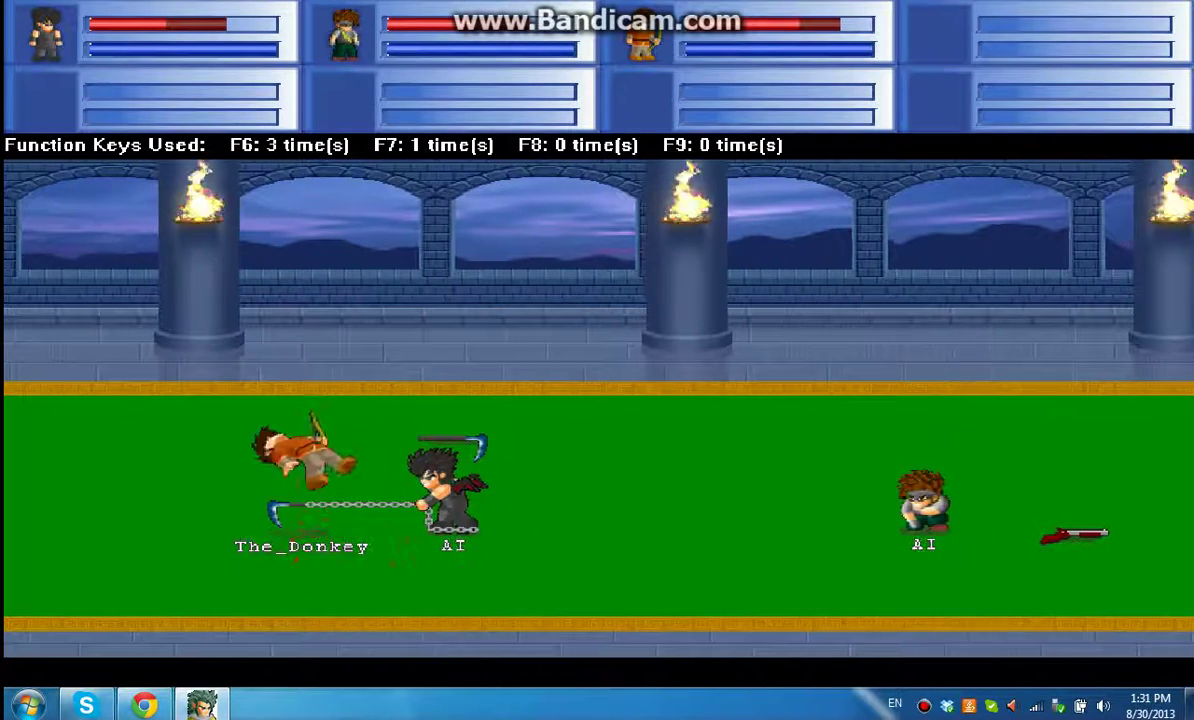
key(space)
key(d)
Abandon the fight and exit the character selection to the main menu
key(F4)
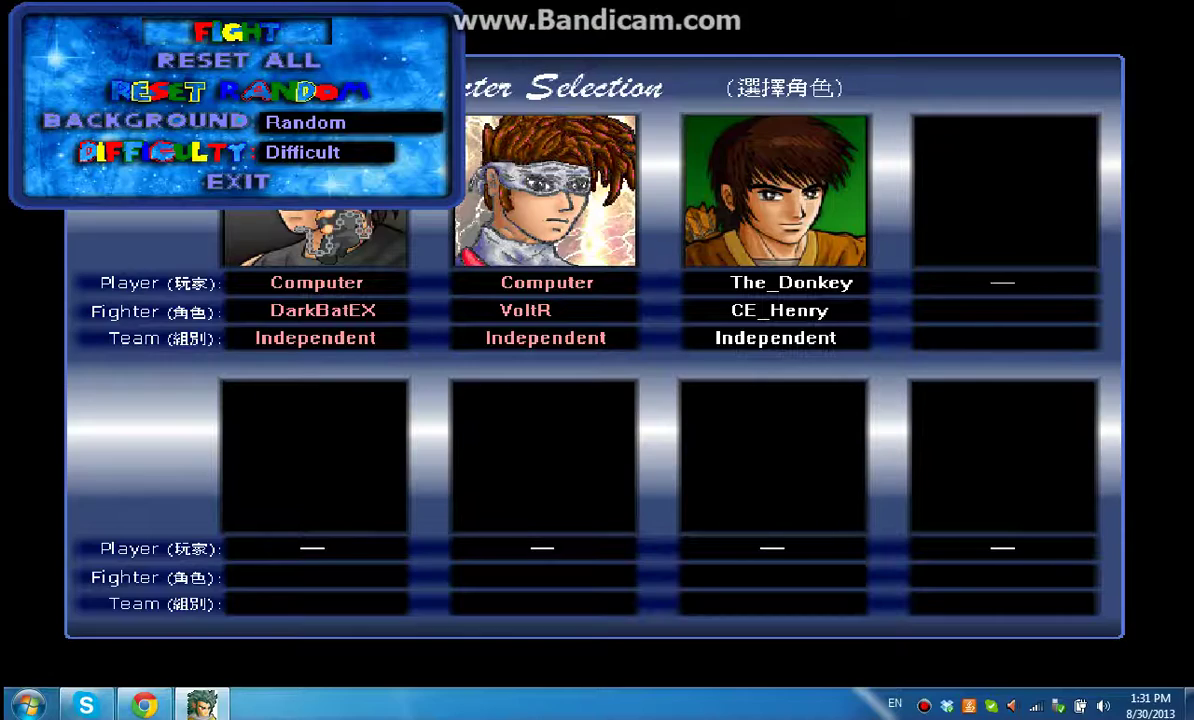
key(Down)
key(Down)
key(Down)
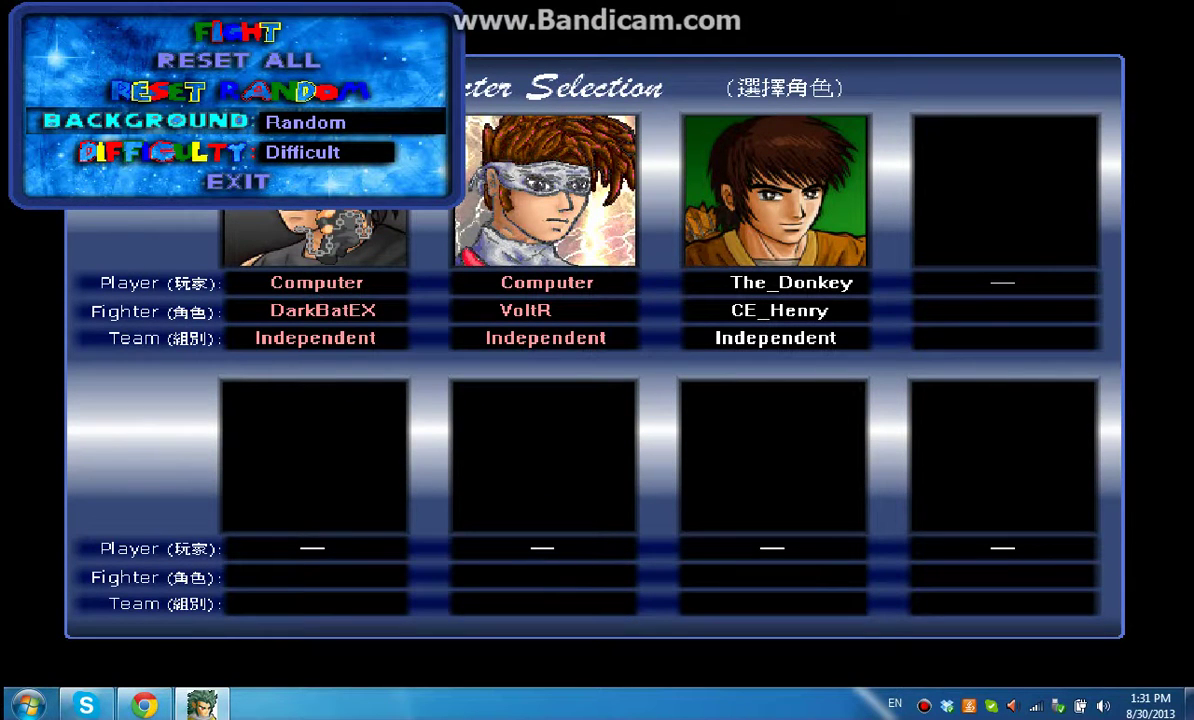
key(Down)
key(Down)
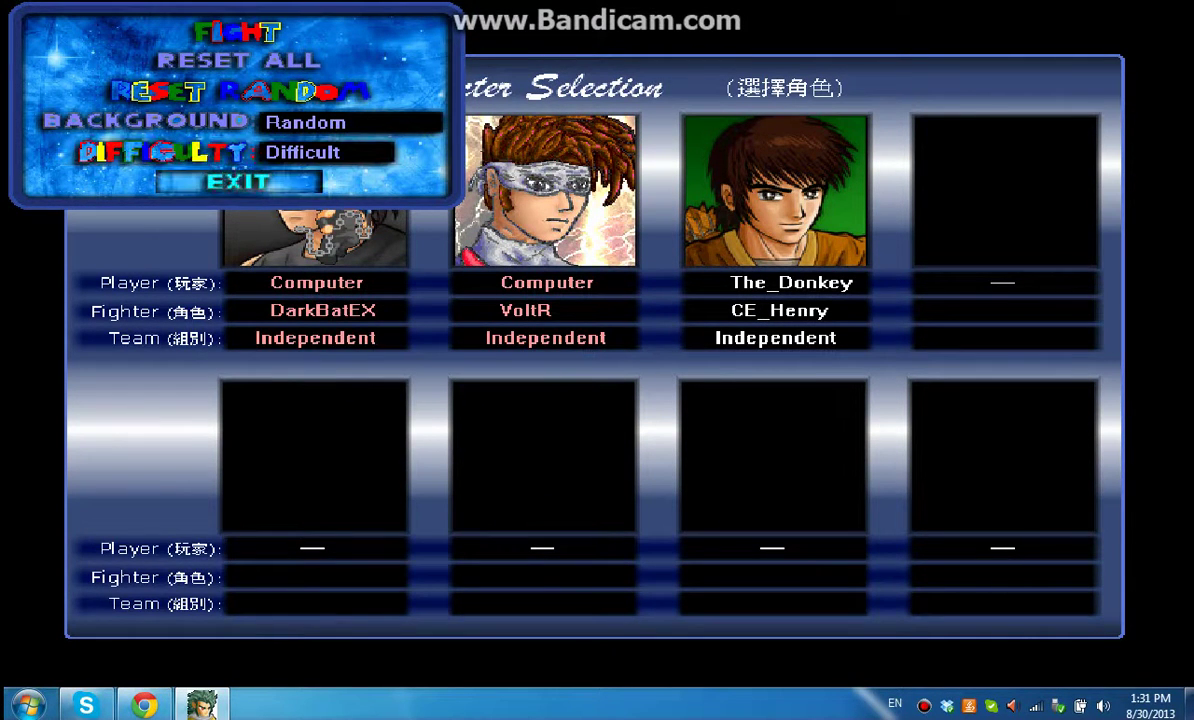
key(Return)
Select Quit in the game's main menu
key(Down)
key(Down)
key(Down)
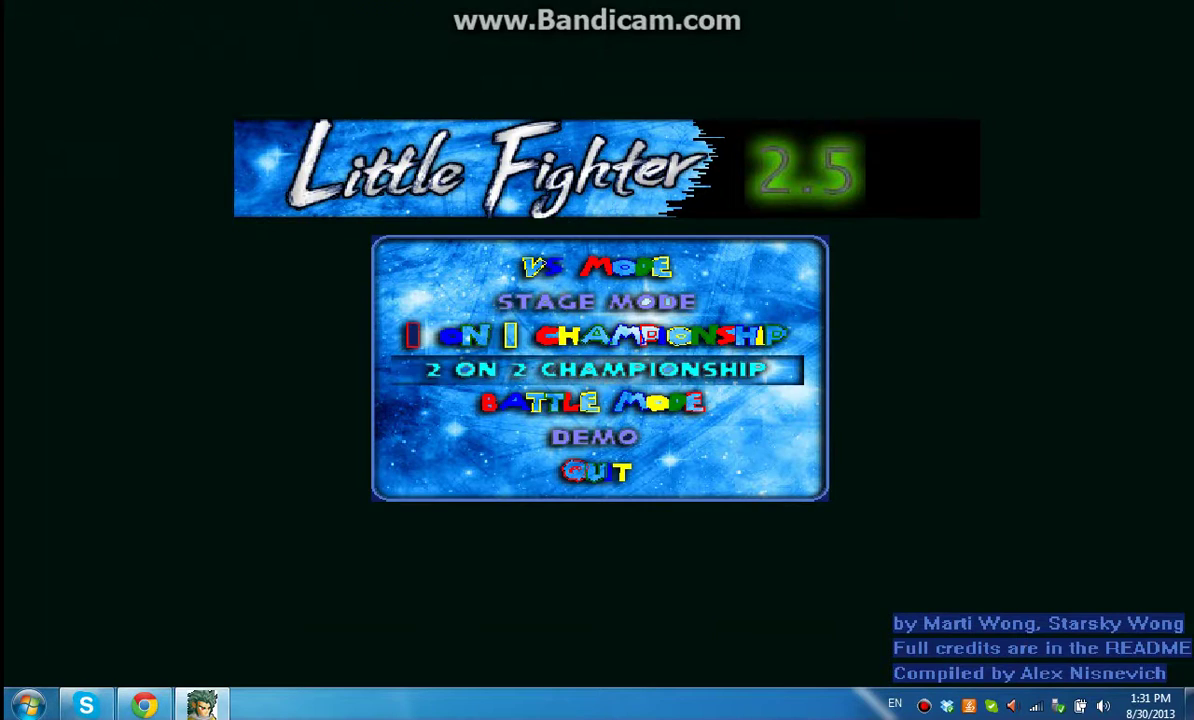
key(Down)
key(Down)
key(Down)
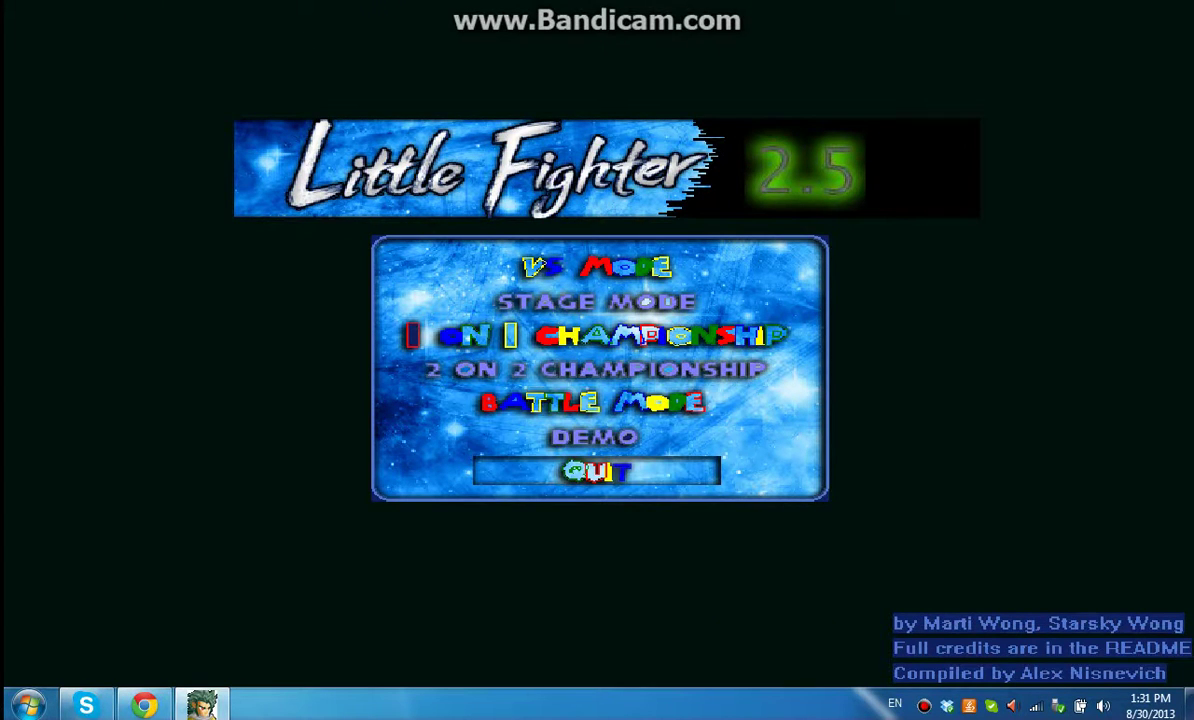